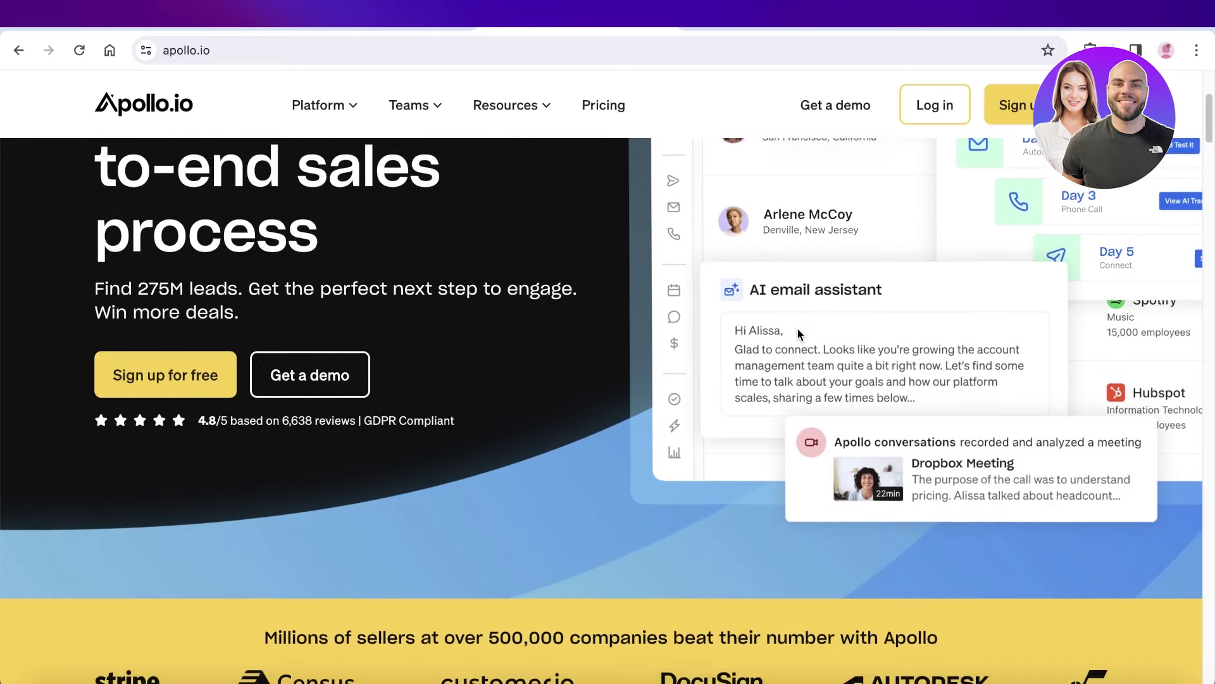
- Look through the Apollo.io homepage, examining the prospecting, engagement, deal-closing and data enrichment sections down to the footer links
{"action": "scroll", "coordinate": [796, 327], "scroll_direction": "down", "scroll_amount": 8}
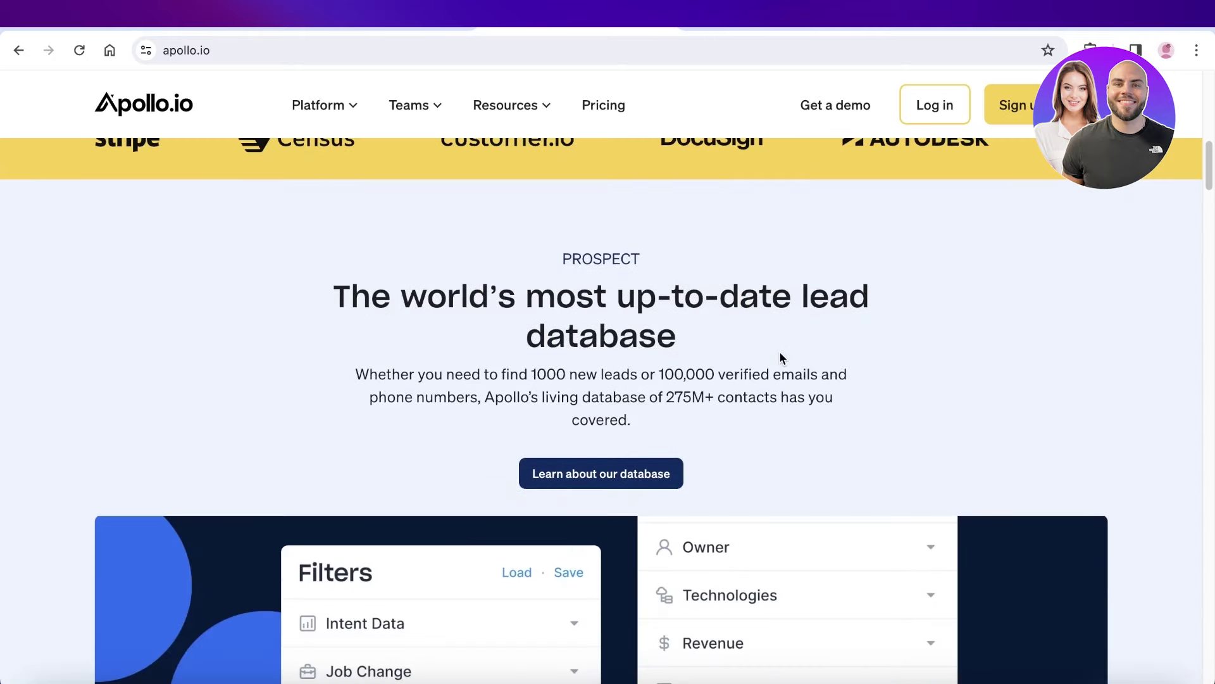
{"action": "scroll", "coordinate": [780, 352], "scroll_direction": "down", "scroll_amount": 7}
{"action": "scroll", "coordinate": [776, 362], "scroll_direction": "down", "scroll_amount": 8}
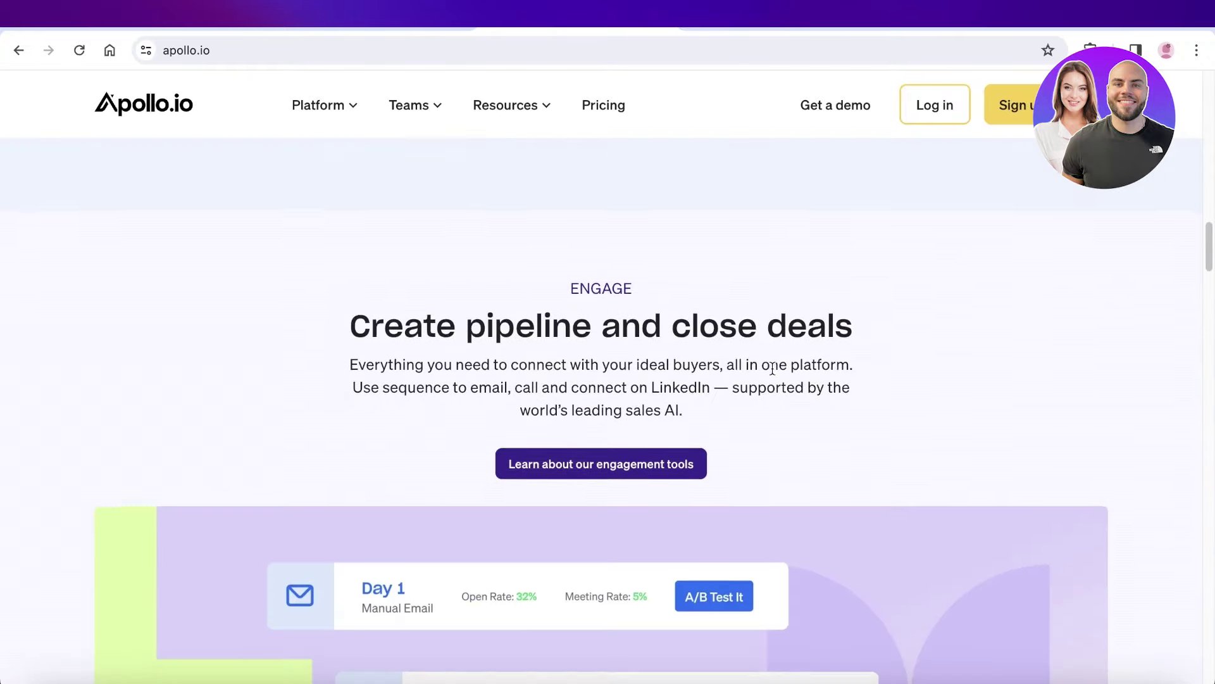
{"action": "scroll", "coordinate": [772, 368], "scroll_direction": "down", "scroll_amount": 5}
{"action": "scroll", "coordinate": [772, 367], "scroll_direction": "up", "scroll_amount": 3}
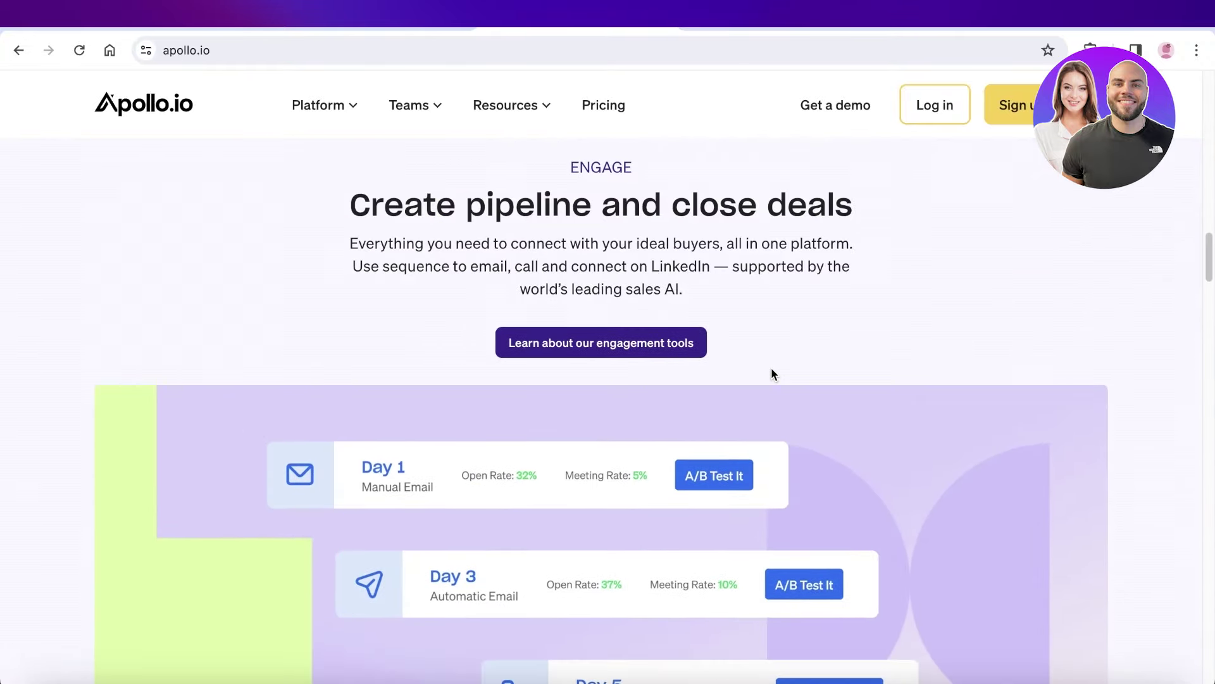
{"action": "scroll", "coordinate": [770, 367], "scroll_direction": "down", "scroll_amount": 10}
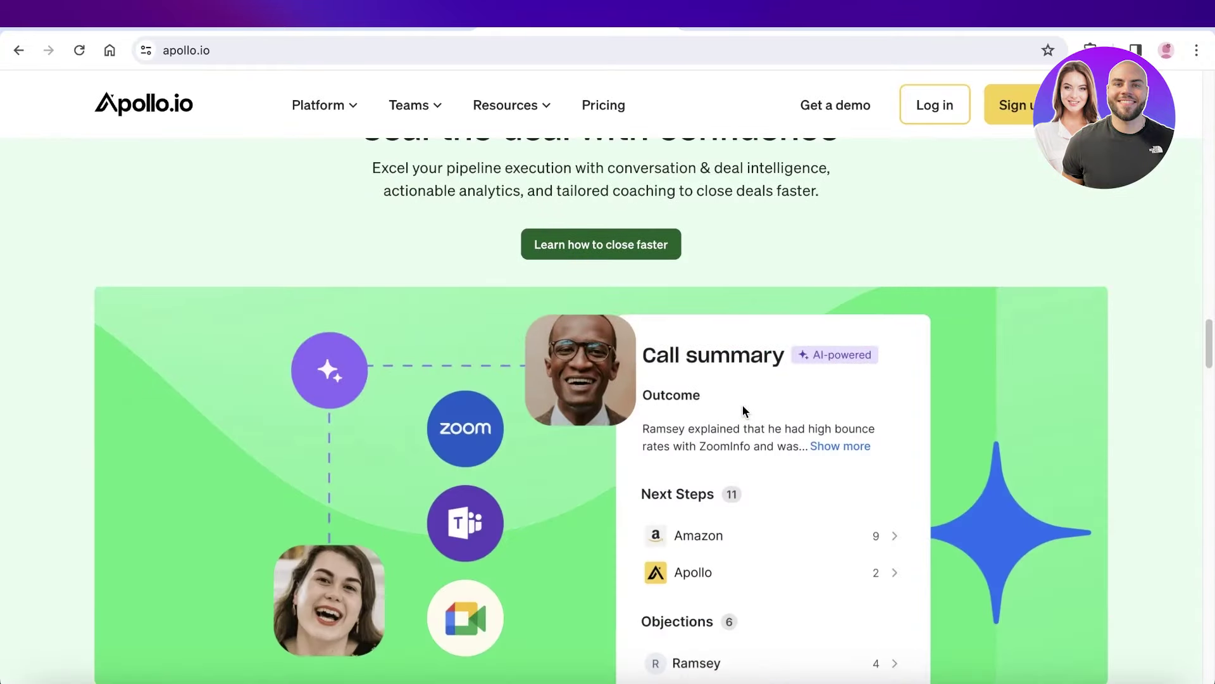
{"action": "scroll", "coordinate": [744, 410], "scroll_direction": "down", "scroll_amount": 6}
{"action": "scroll", "coordinate": [740, 410], "scroll_direction": "down", "scroll_amount": 5}
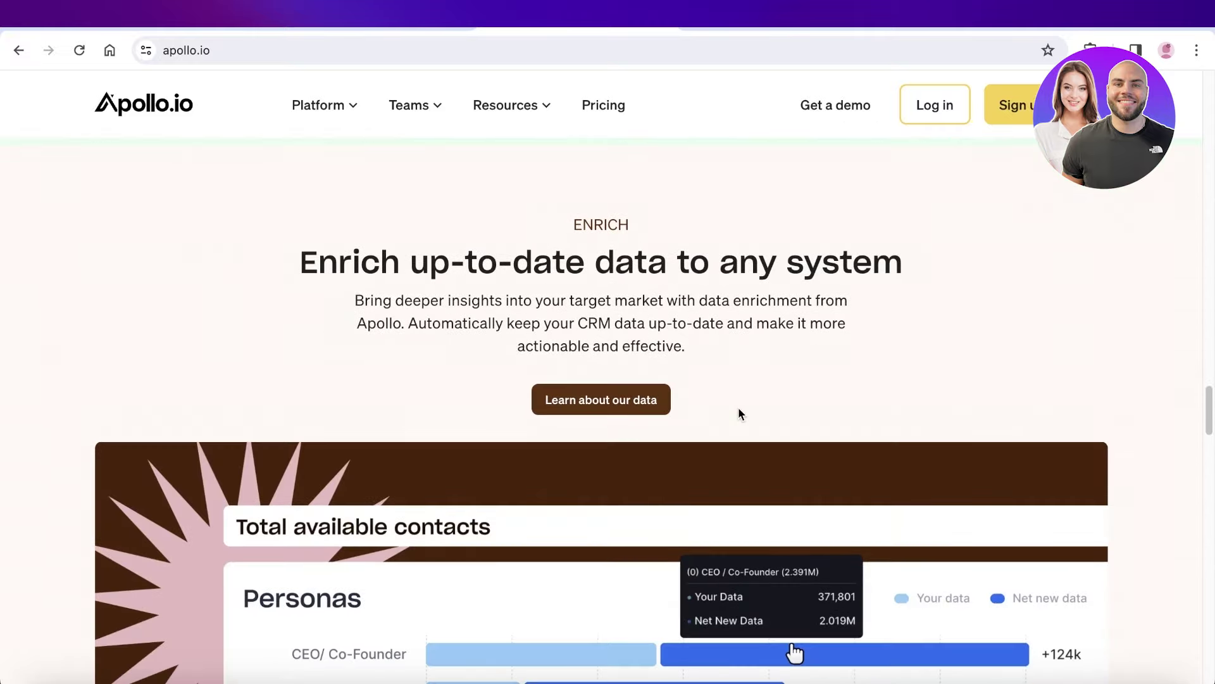
{"action": "scroll", "coordinate": [738, 411], "scroll_direction": "down", "scroll_amount": 6}
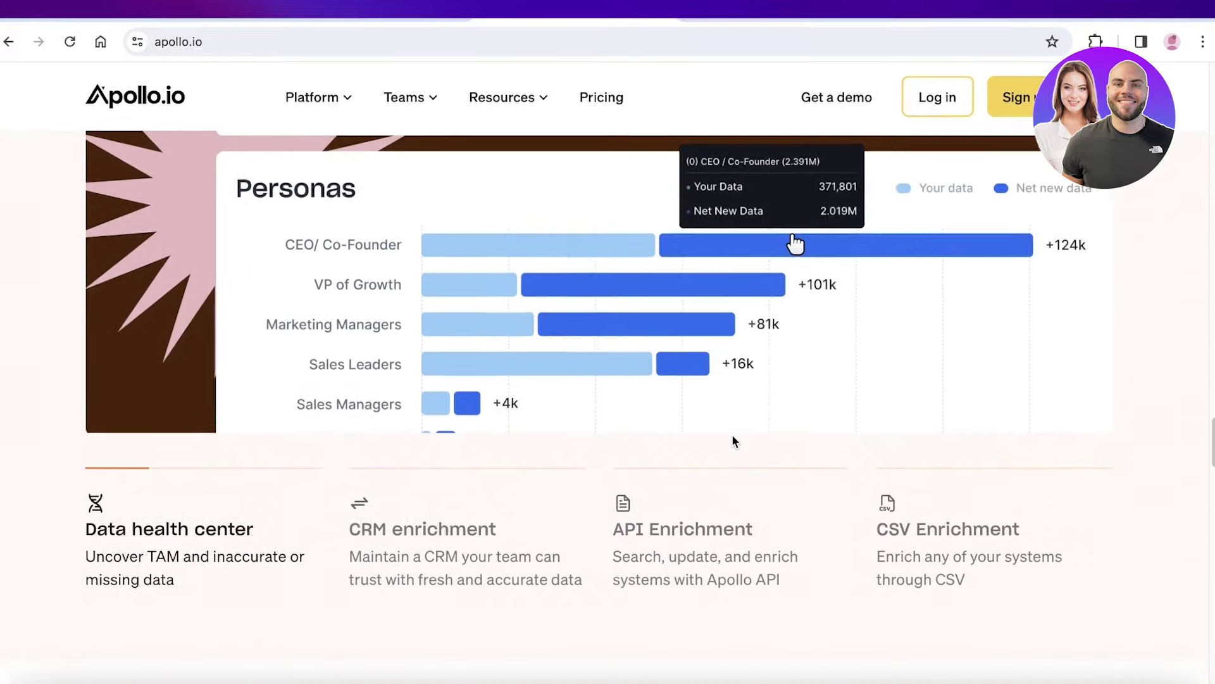
{"action": "scroll", "coordinate": [735, 442], "scroll_direction": "down", "scroll_amount": 6}
{"action": "scroll", "coordinate": [730, 412], "scroll_direction": "down", "scroll_amount": 1}
{"action": "scroll", "coordinate": [730, 411], "scroll_direction": "down", "scroll_amount": 10}
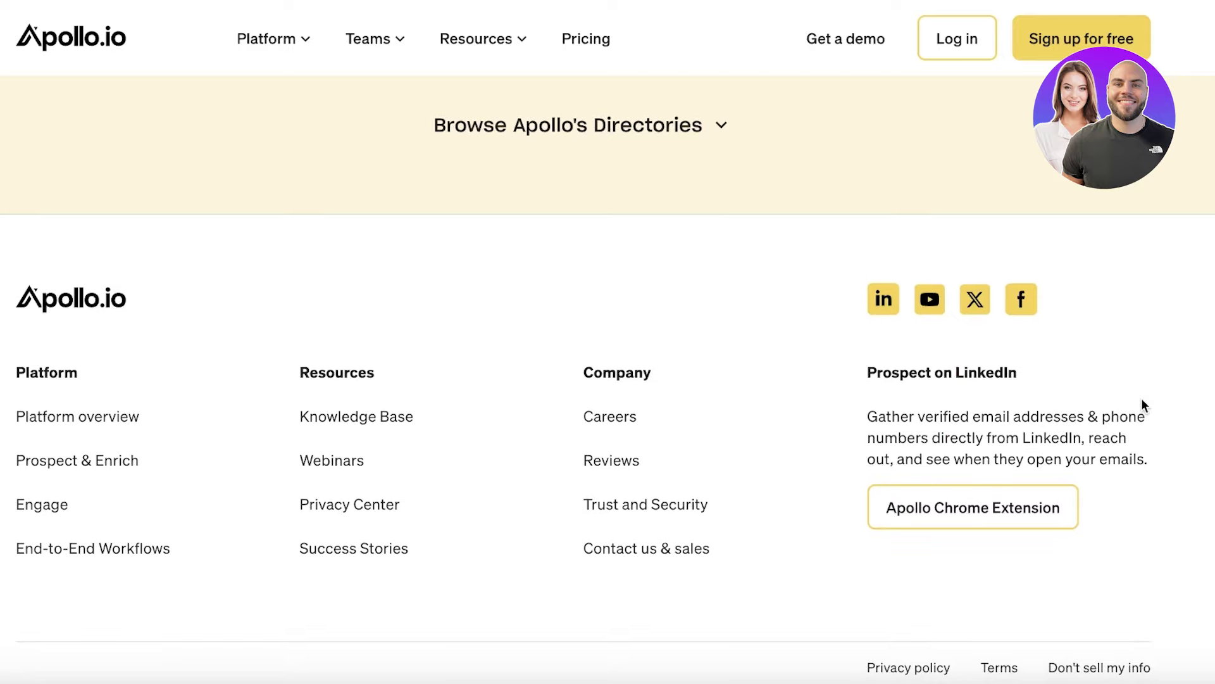
{"action": "scroll", "coordinate": [1135, 392], "scroll_direction": "up", "scroll_amount": 5}
{"action": "scroll", "coordinate": [1137, 399], "scroll_direction": "up", "scroll_amount": 15}
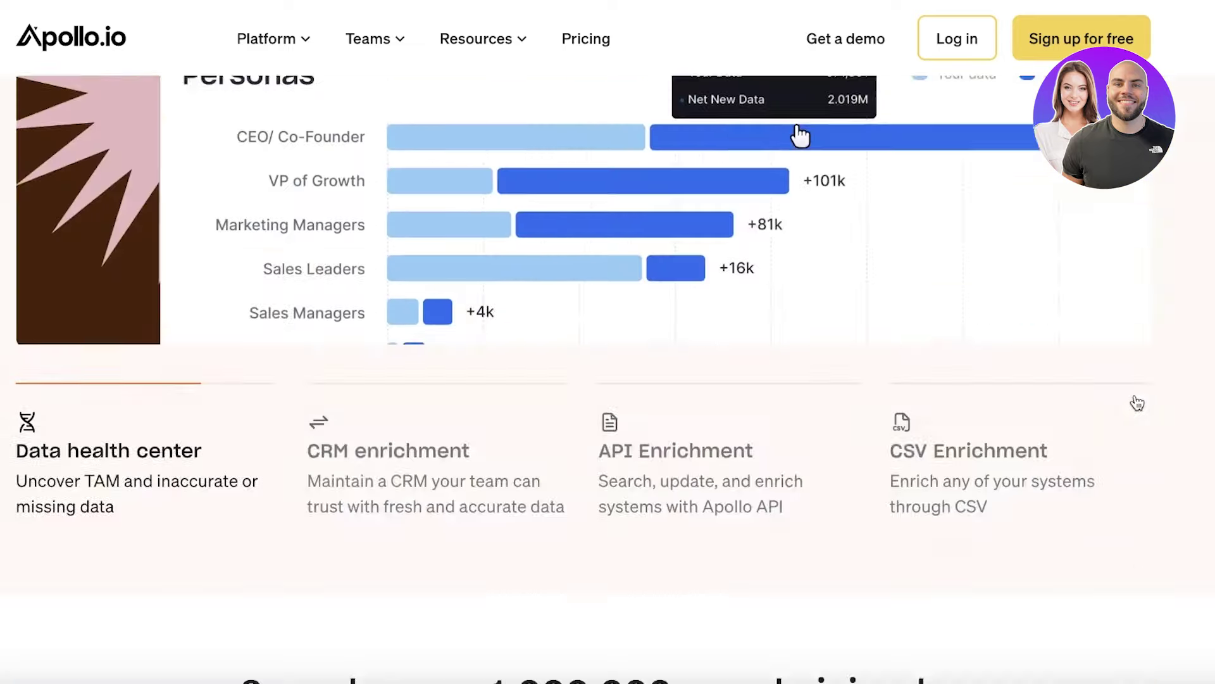
{"action": "scroll", "coordinate": [1138, 398], "scroll_direction": "up", "scroll_amount": 10}
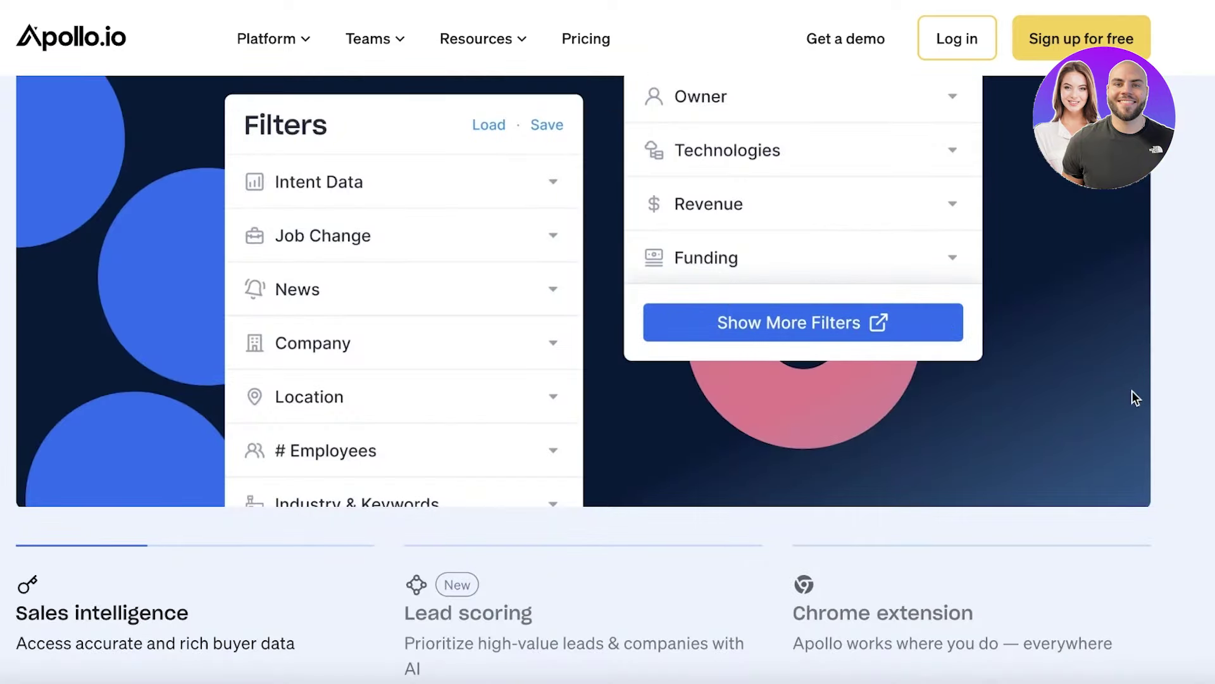
{"action": "scroll", "coordinate": [1121, 385], "scroll_direction": "up", "scroll_amount": 10}
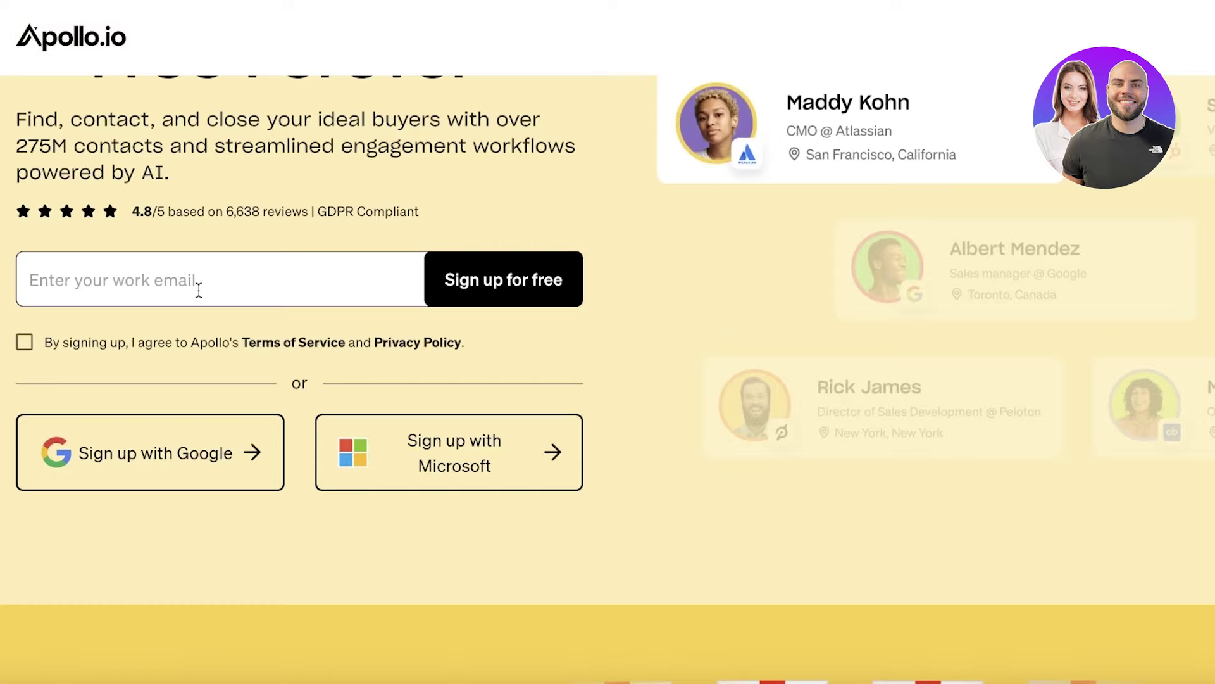
- Agree to Apollo's Terms of Service and Privacy Policy, and sign up with the Google account, authorising the sign-in
{"action": "left_click", "coordinate": [171, 471]}
{"action": "left_click", "coordinate": [100, 377]}
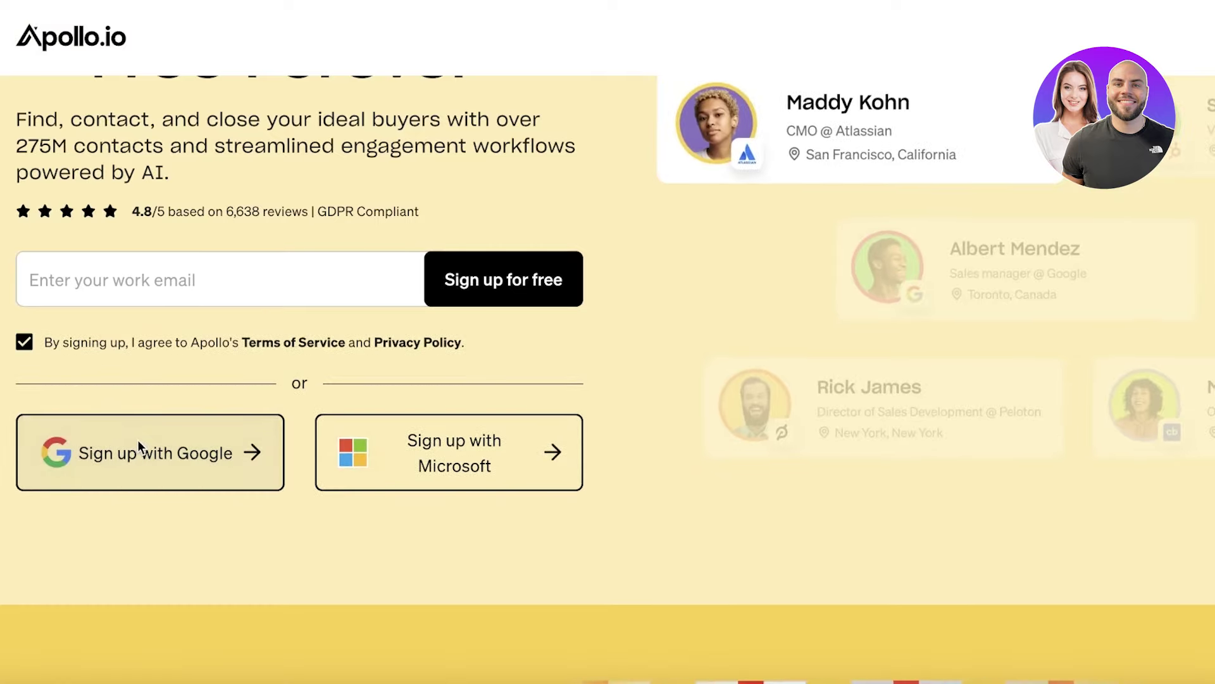
{"action": "left_click", "coordinate": [139, 445]}
{"action": "left_click", "coordinate": [514, 324]}
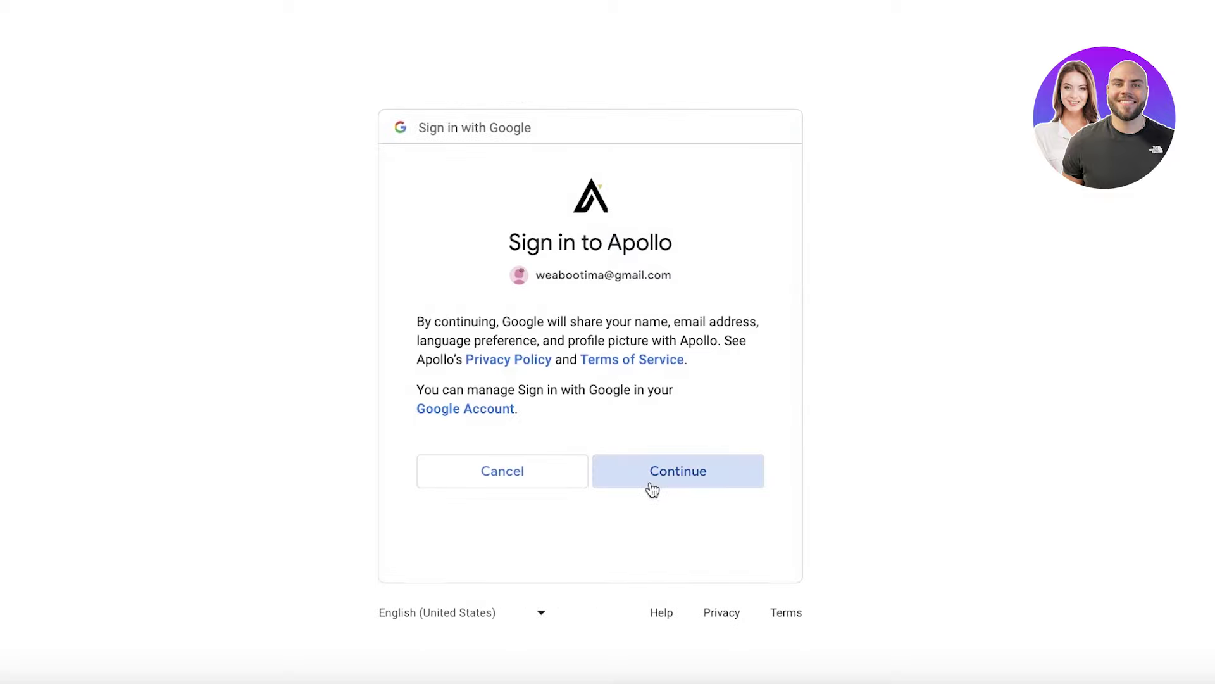
{"action": "left_click", "coordinate": [652, 487]}
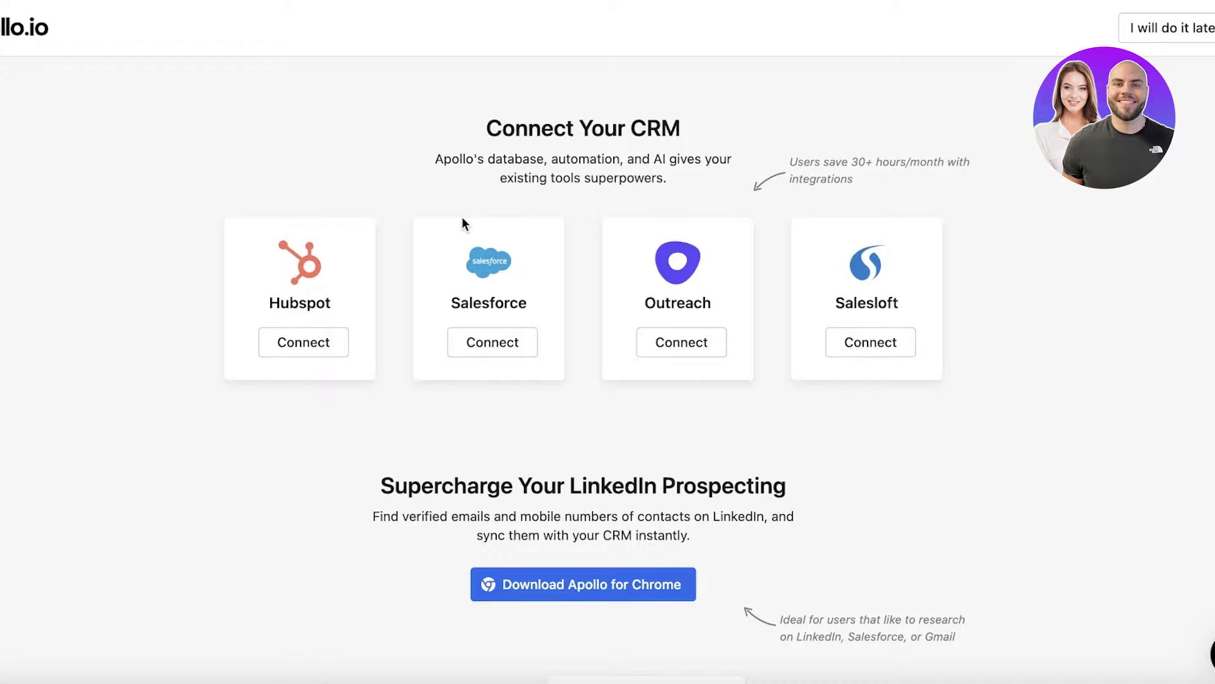
- Skip the CRM connection and Chrome extension setup, and get past the email credit offers to the home page
{"action": "scroll", "coordinate": [459, 212], "scroll_direction": "down", "scroll_amount": 7}
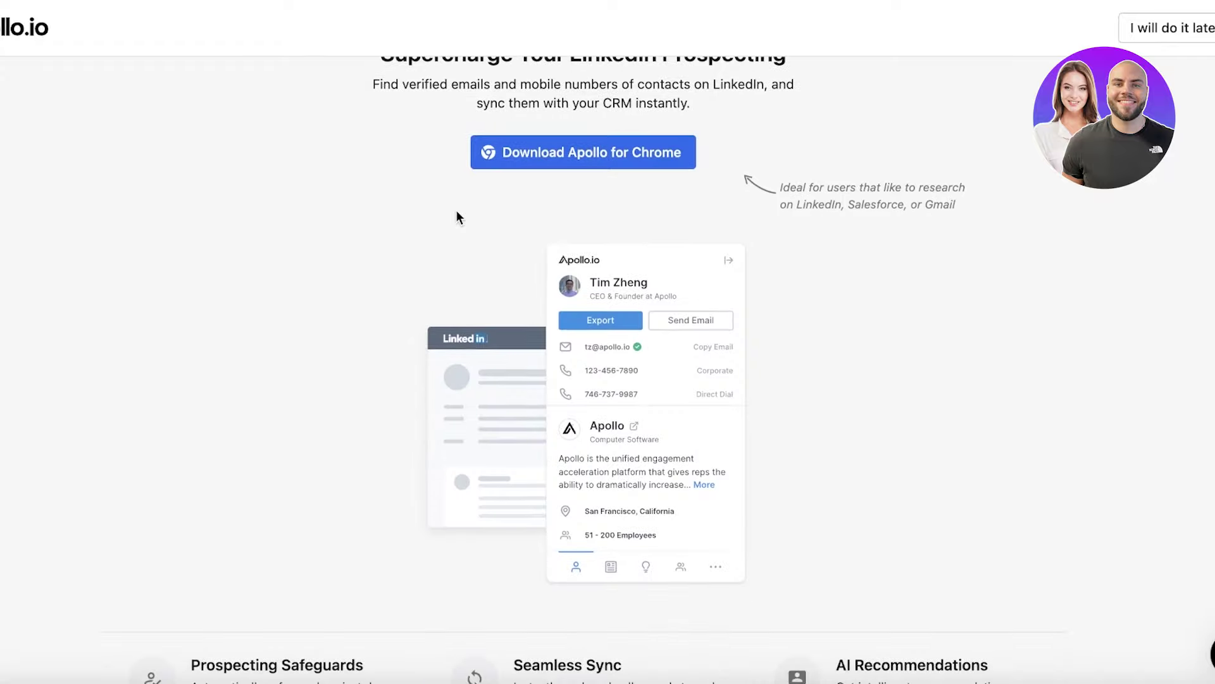
{"action": "scroll", "coordinate": [760, 127], "scroll_direction": "up", "scroll_amount": 7}
{"action": "scroll", "coordinate": [632, 316], "scroll_direction": "down", "scroll_amount": 7}
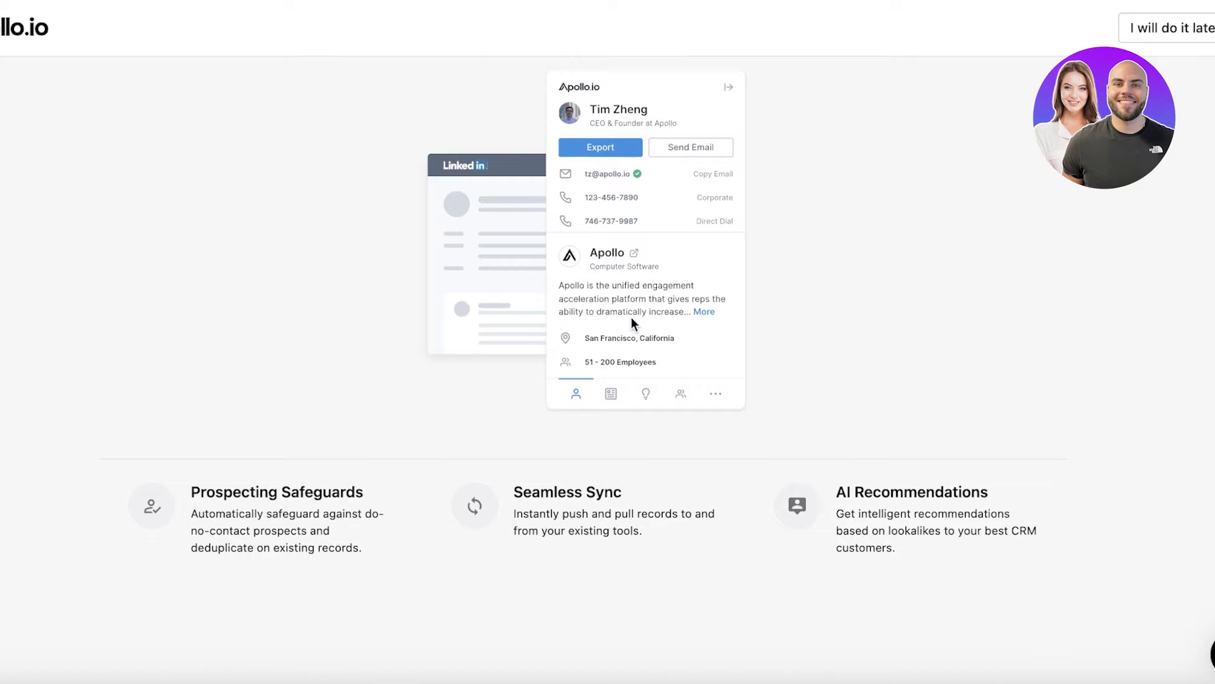
{"action": "scroll", "coordinate": [631, 317], "scroll_direction": "up", "scroll_amount": 7}
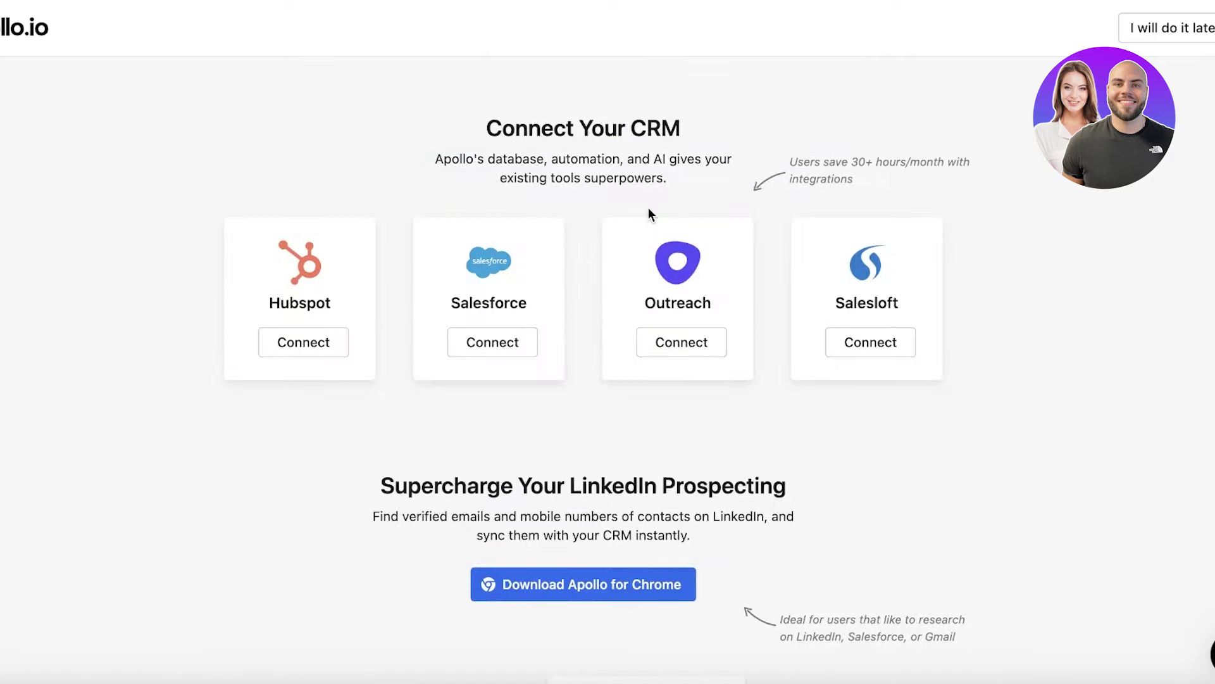
{"action": "left_click", "coordinate": [1181, 24]}
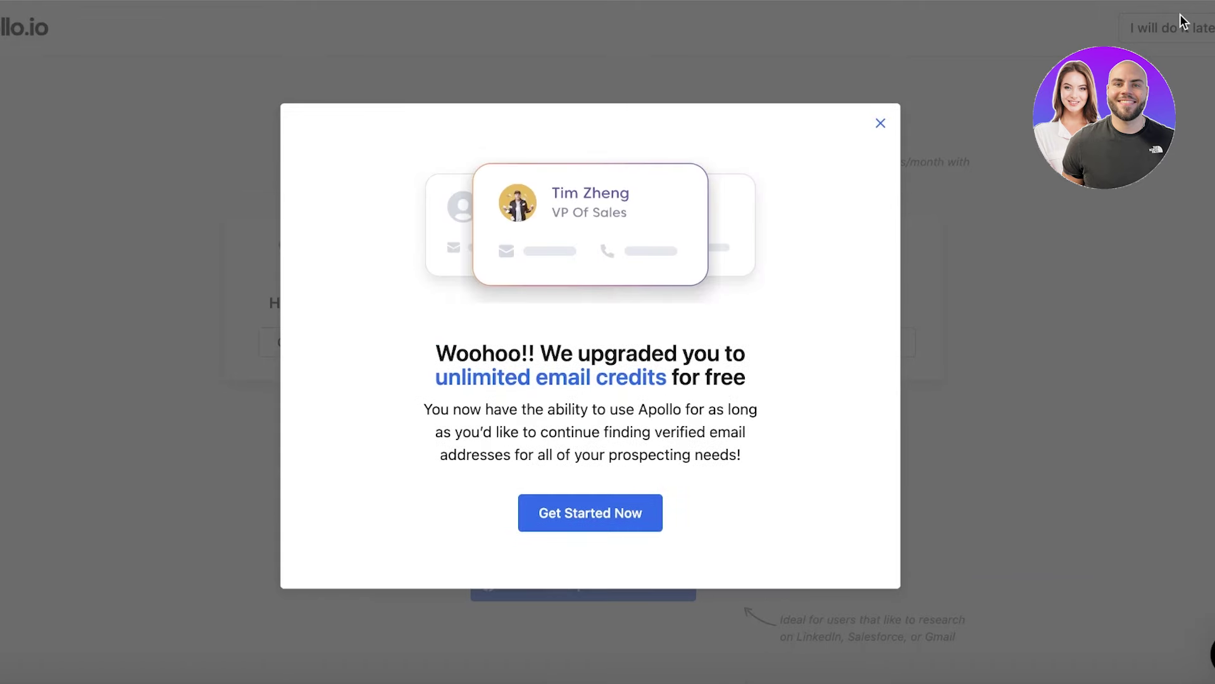
{"action": "left_click", "coordinate": [553, 526]}
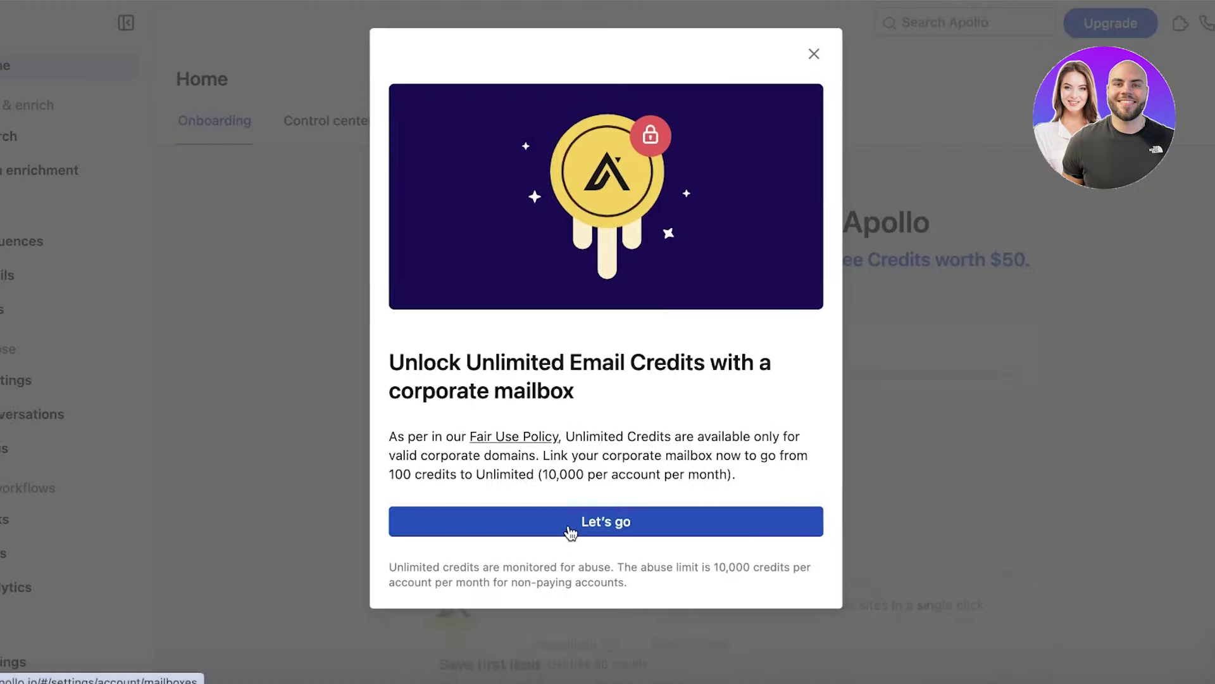
{"action": "left_click", "coordinate": [566, 523]}
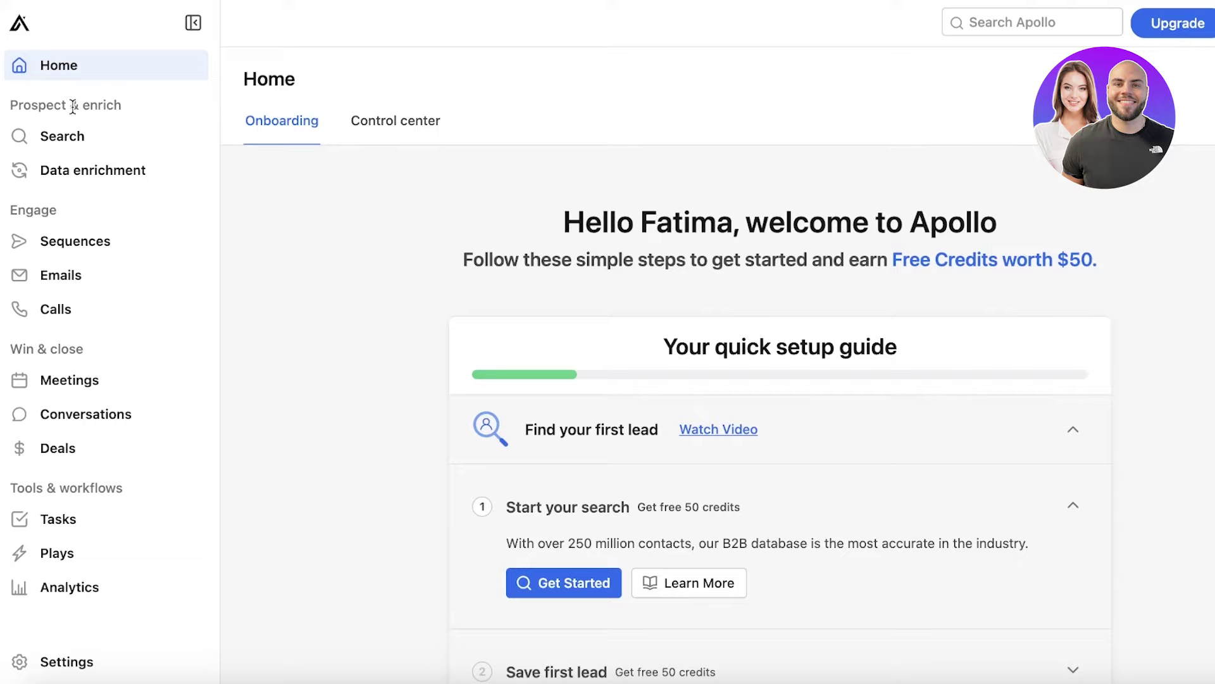
- Open the prospect search page and dismiss the intent topics and scores announcements
{"action": "left_click", "coordinate": [75, 142]}
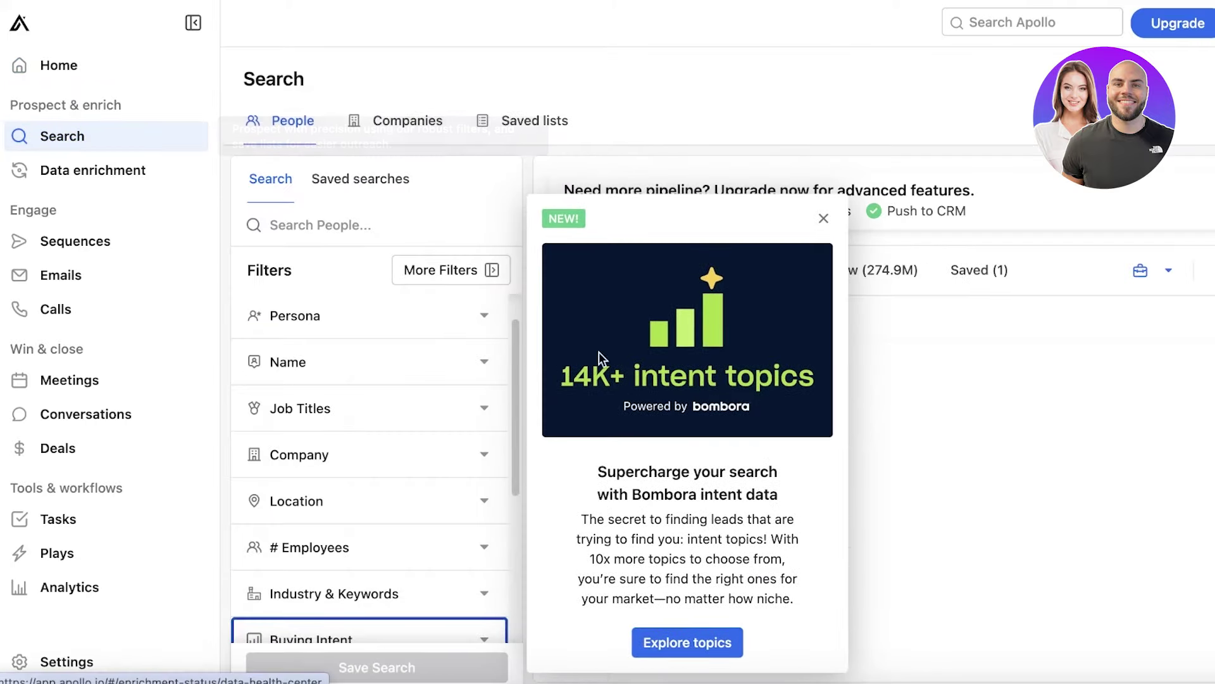
{"action": "left_click", "coordinate": [822, 218]}
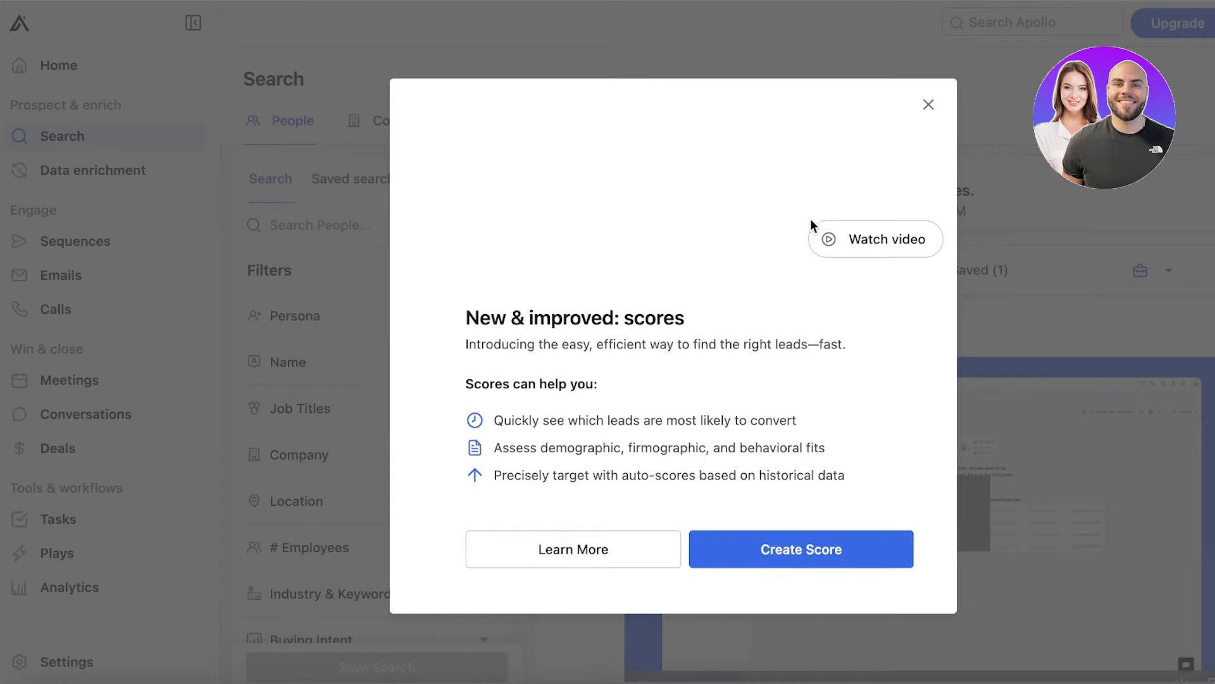
{"action": "left_click", "coordinate": [928, 66]}
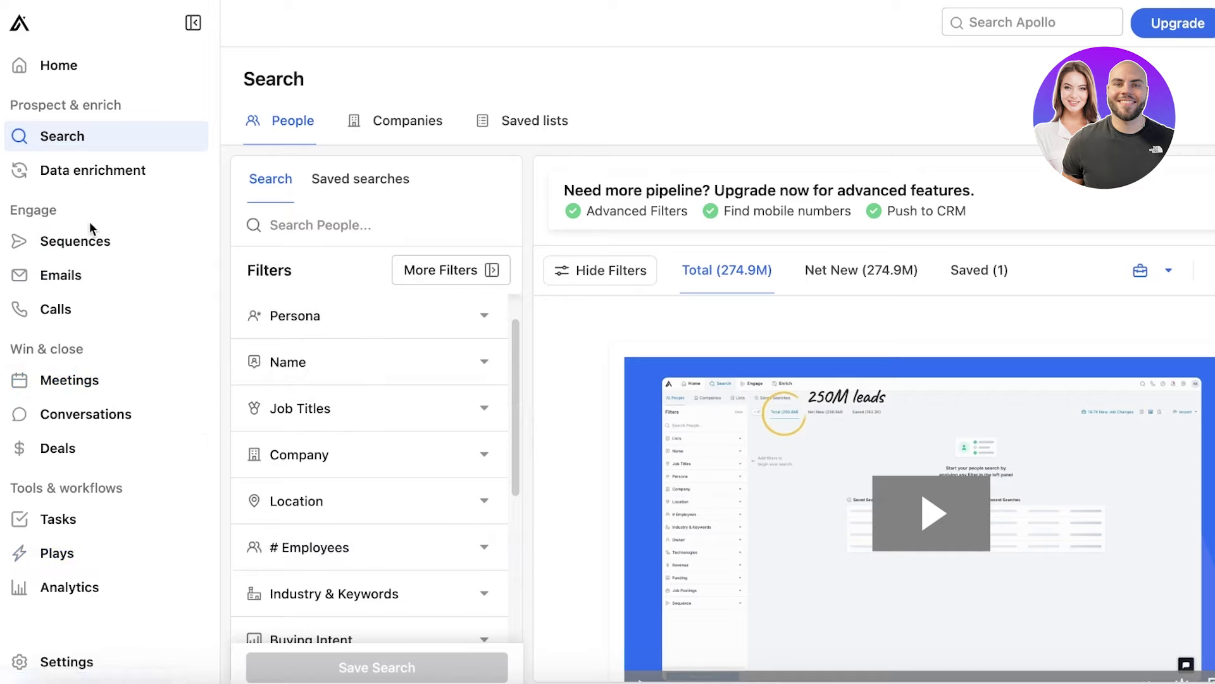
- View the company search with its filters and return to the people search
{"action": "left_click", "coordinate": [69, 141]}
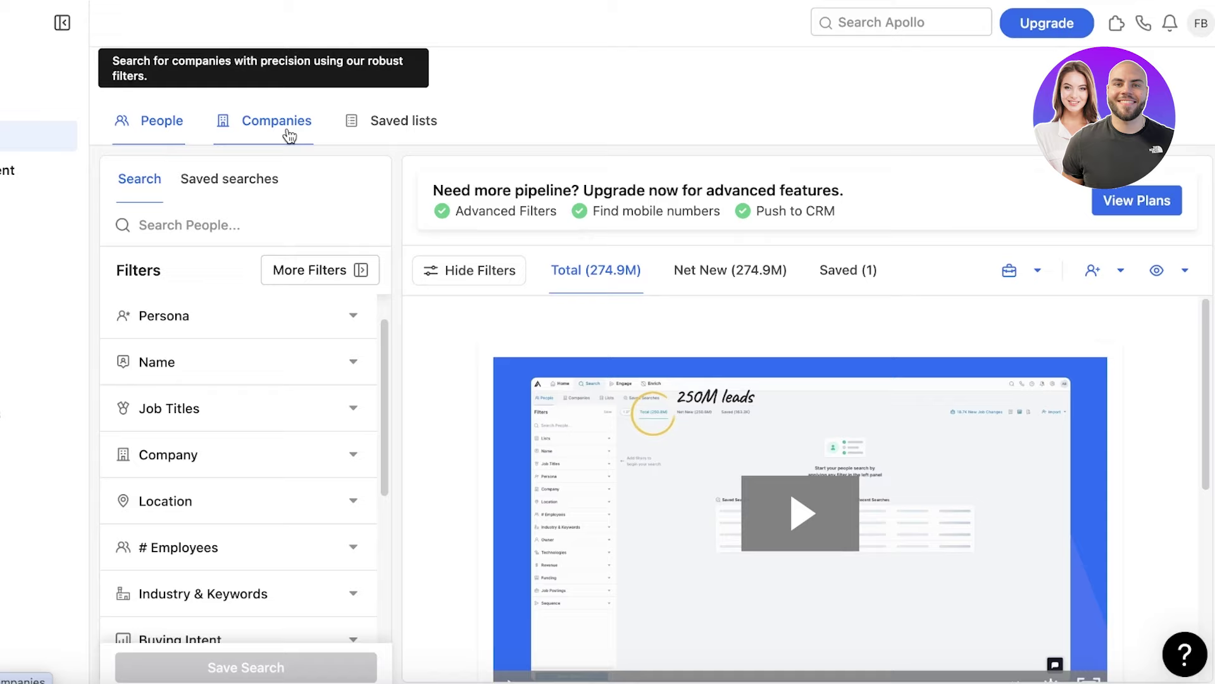
{"action": "left_click", "coordinate": [289, 135]}
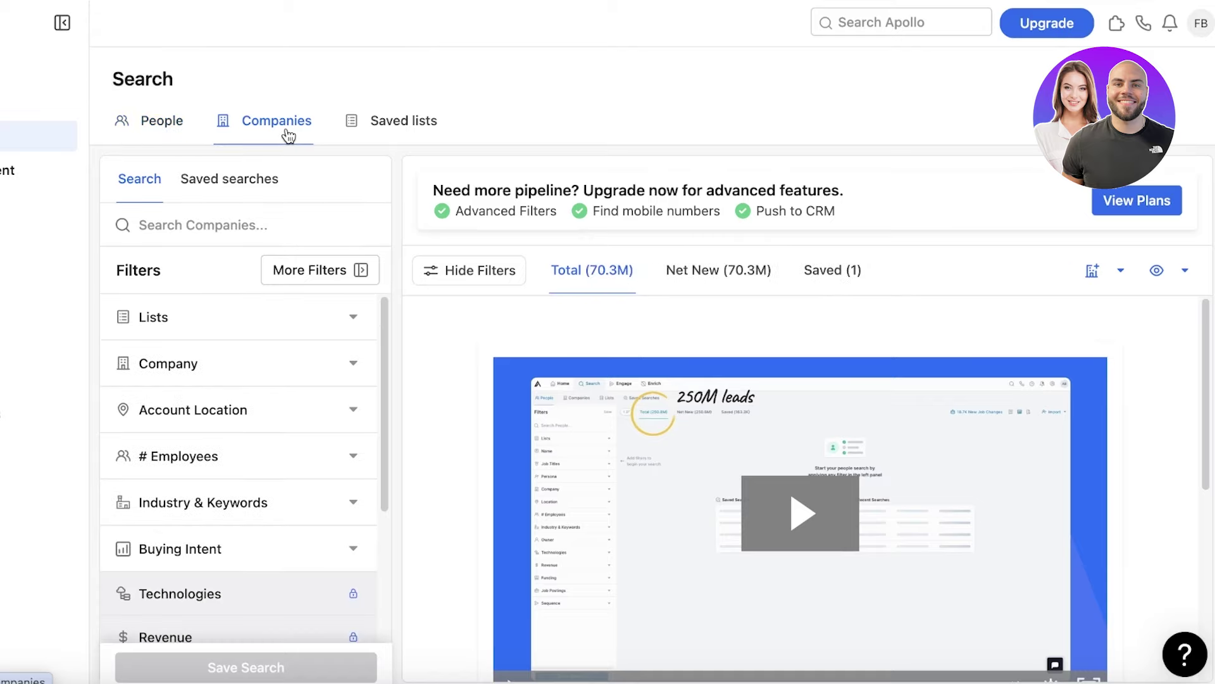
{"action": "left_click", "coordinate": [134, 121]}
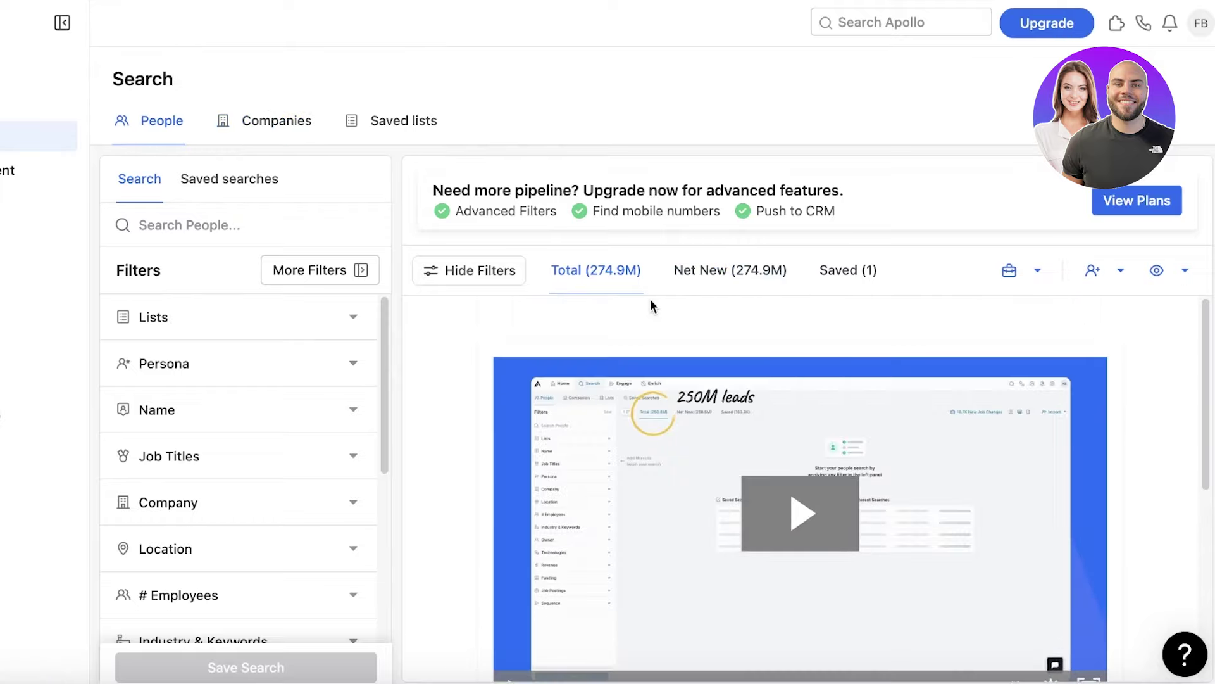
- Expand the Lists filter in the people search and check which people lists can be included
{"action": "left_click", "coordinate": [231, 321]}
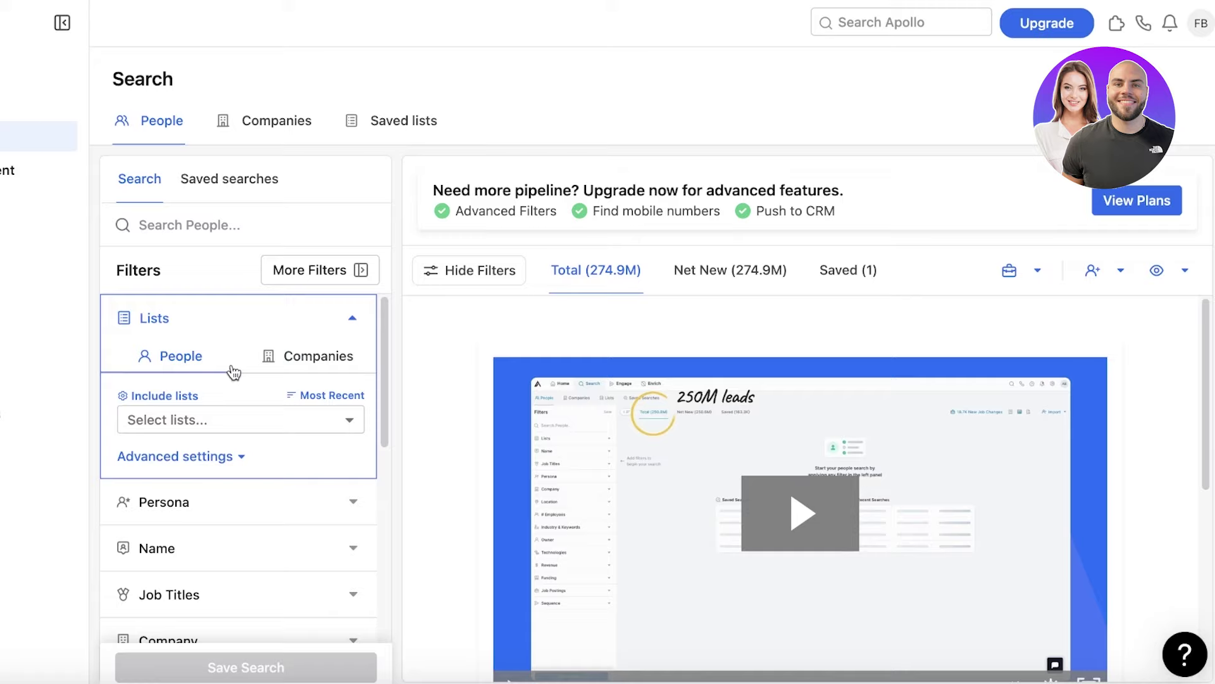
{"action": "left_click", "coordinate": [220, 418]}
{"action": "left_click", "coordinate": [167, 460]}
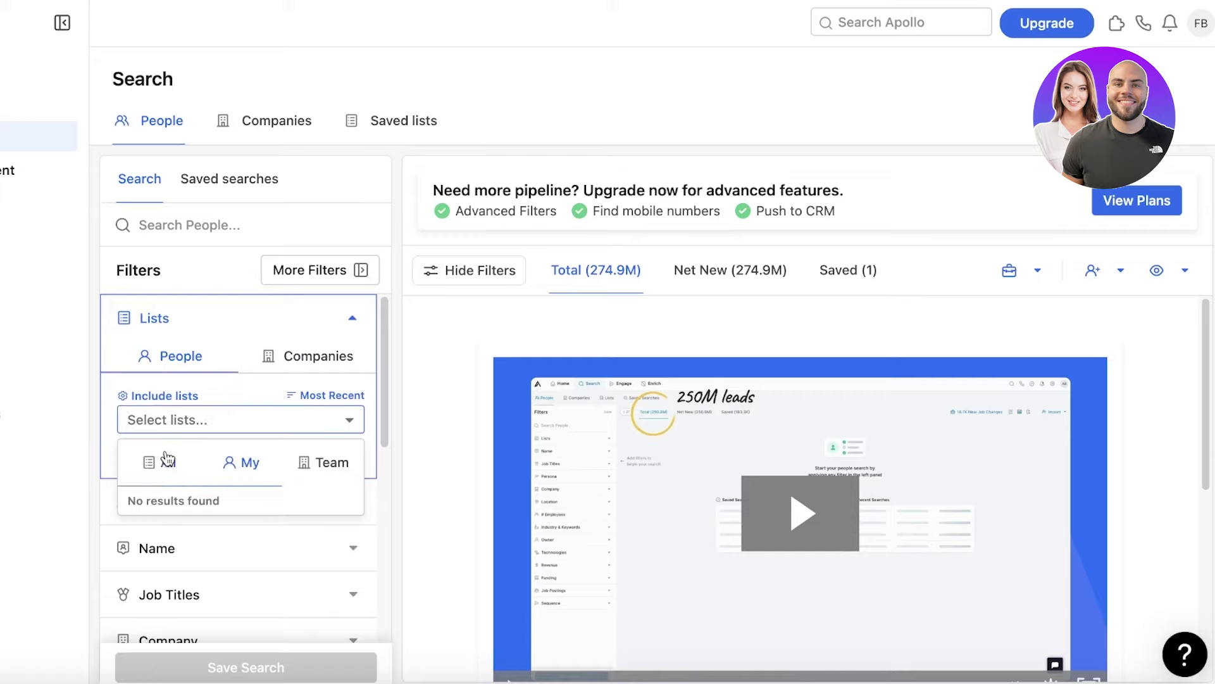
{"action": "scroll", "coordinate": [184, 310], "scroll_direction": "down", "scroll_amount": 4}
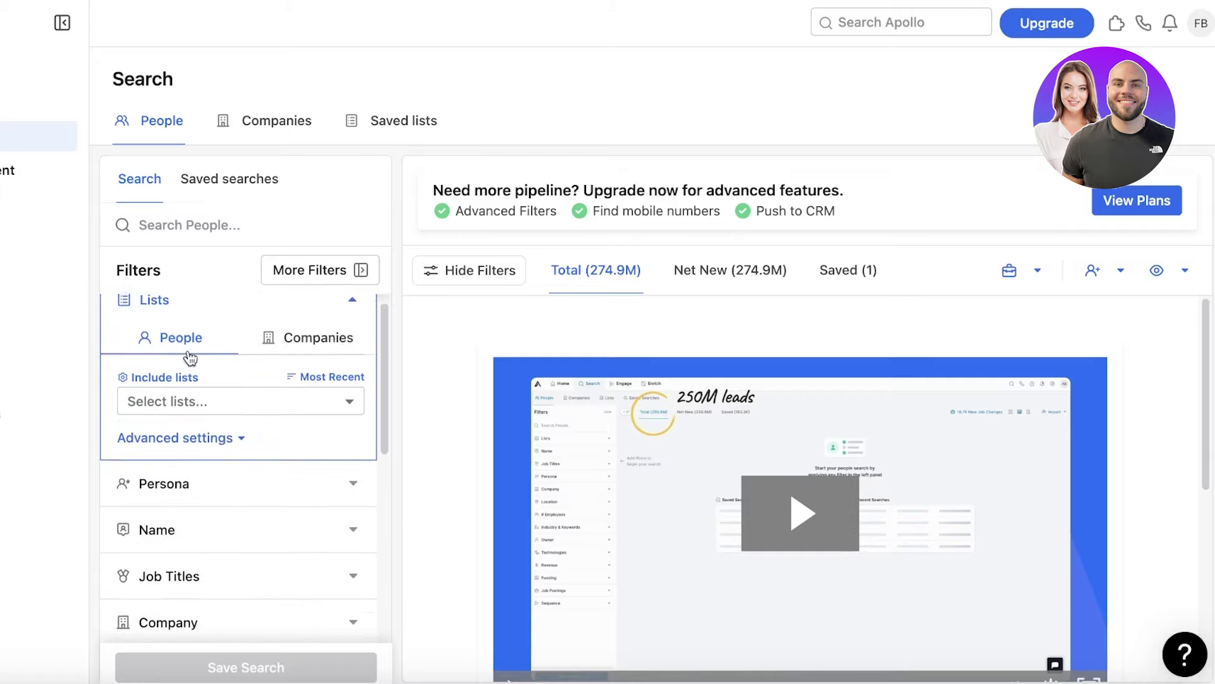
- Search people with the keyword "technology"
{"action": "left_click", "coordinate": [183, 226]}
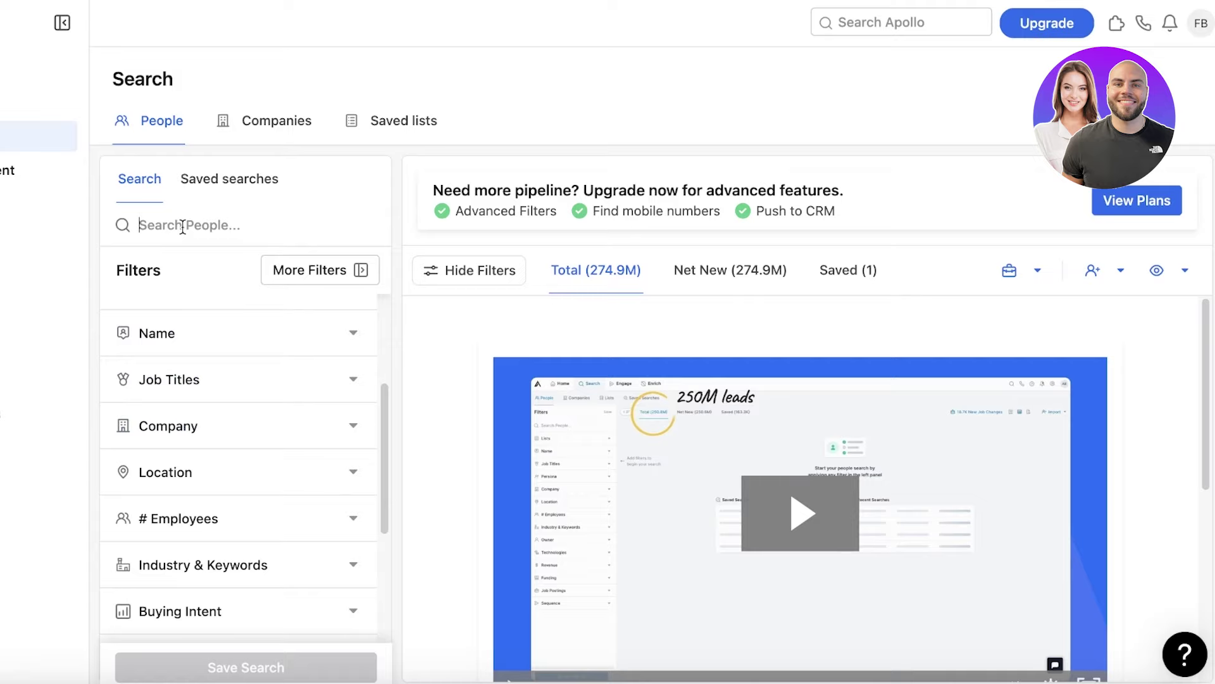
{"action": "type", "text": "c"}
{"action": "key", "text": "BackSpace"}
{"action": "type", "text": "technology"}
{"action": "left_click", "coordinate": [1176, 47]}
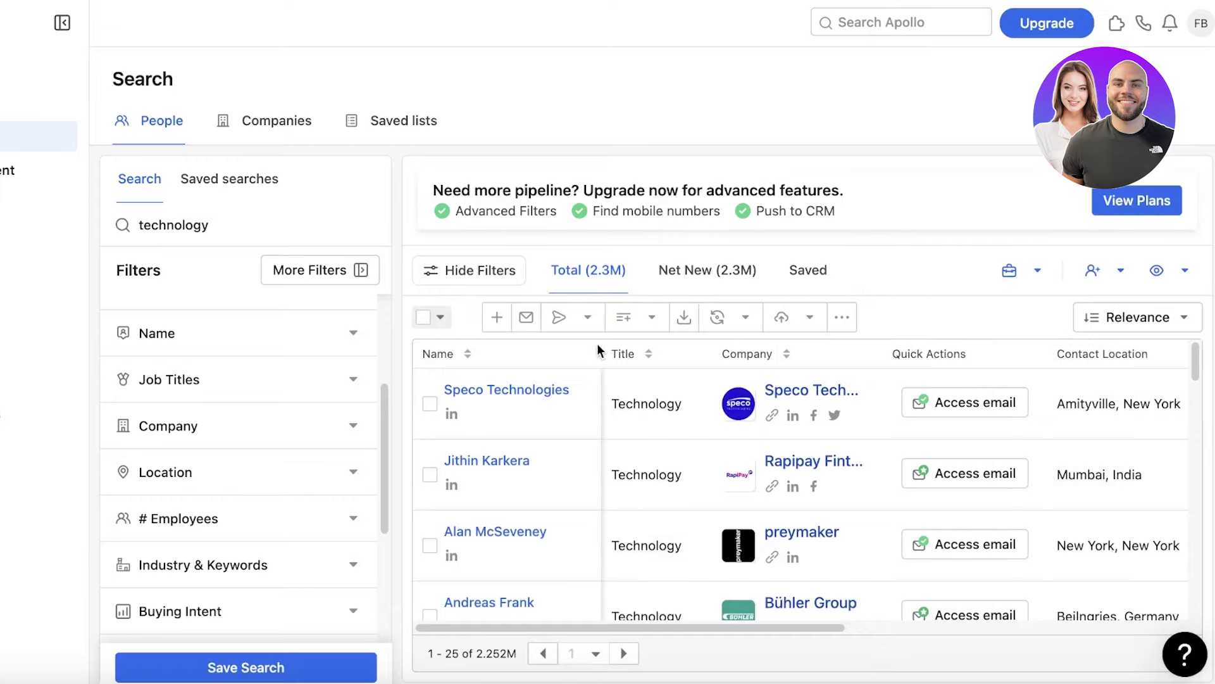
- Look through the people results for "technology", examining their titles, companies, email access and contact locations
{"action": "scroll", "coordinate": [633, 481], "scroll_direction": "down", "scroll_amount": 4}
{"action": "scroll", "coordinate": [671, 451], "scroll_direction": "down", "scroll_amount": 2}
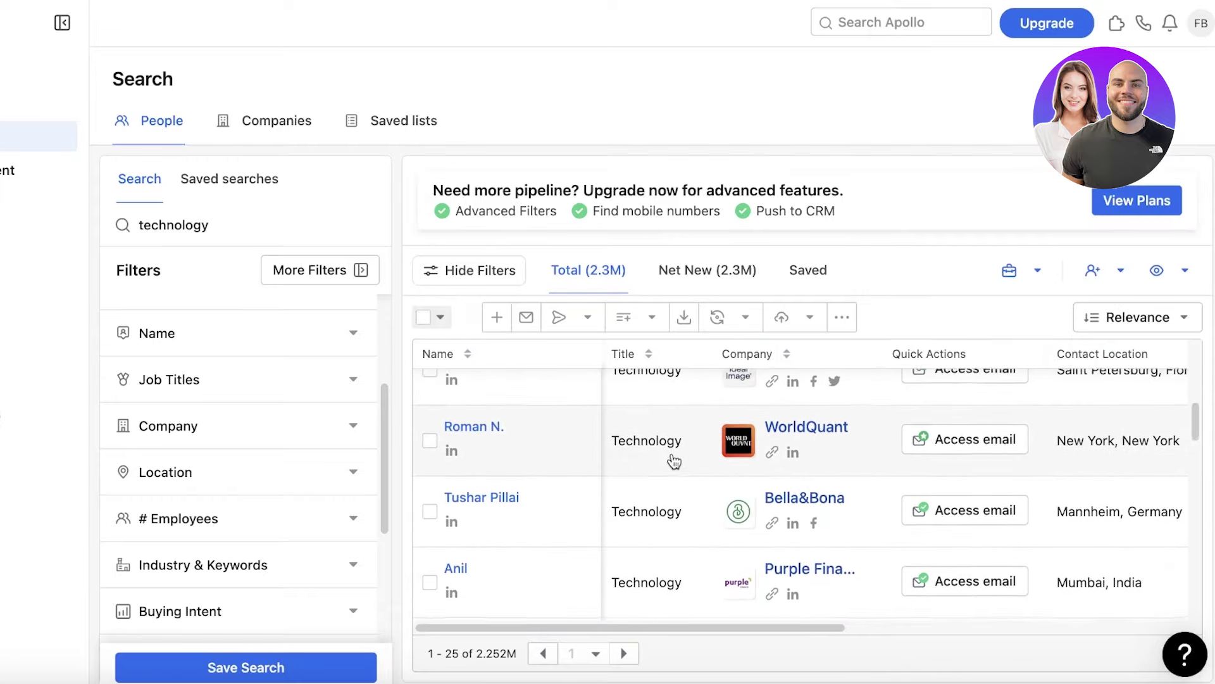
{"action": "scroll", "coordinate": [672, 459], "scroll_direction": "up", "scroll_amount": 2}
{"action": "scroll", "coordinate": [672, 459], "scroll_direction": "down", "scroll_amount": 6}
{"action": "scroll", "coordinate": [558, 565], "scroll_direction": "up", "scroll_amount": 2}
{"action": "scroll", "coordinate": [559, 565], "scroll_direction": "up", "scroll_amount": 10}
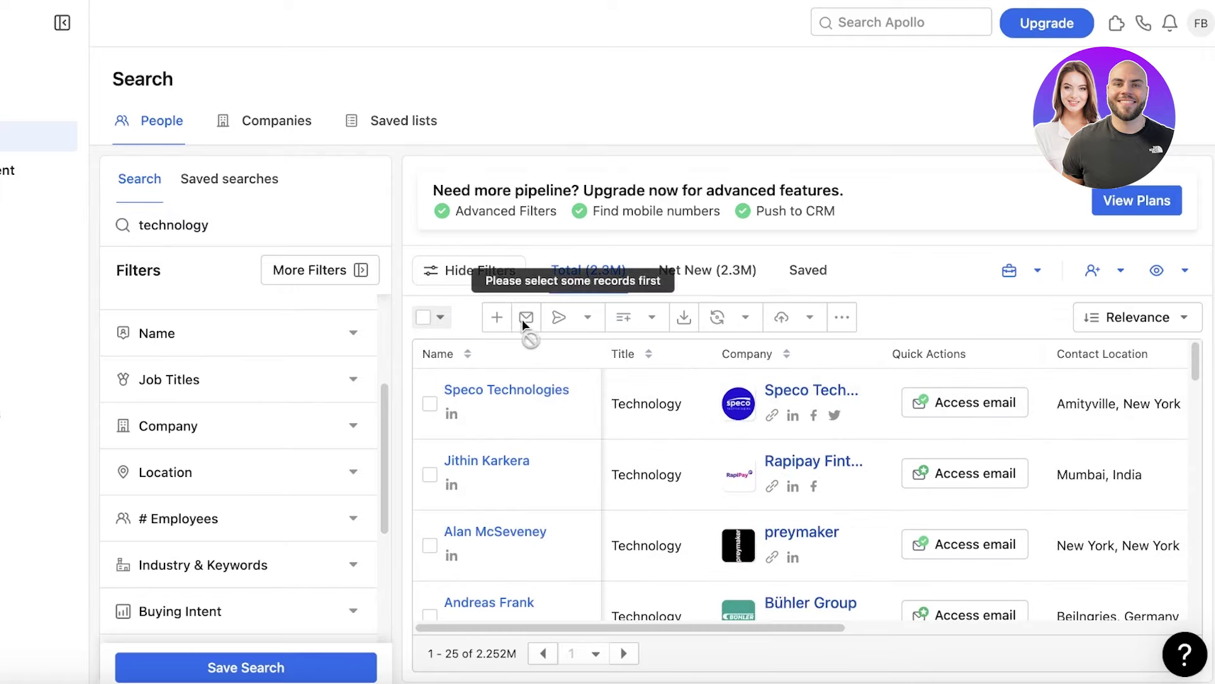
{"action": "scroll", "coordinate": [586, 613], "scroll_direction": "down", "scroll_amount": 6}
{"action": "scroll", "coordinate": [586, 613], "scroll_direction": "down", "scroll_amount": 7}
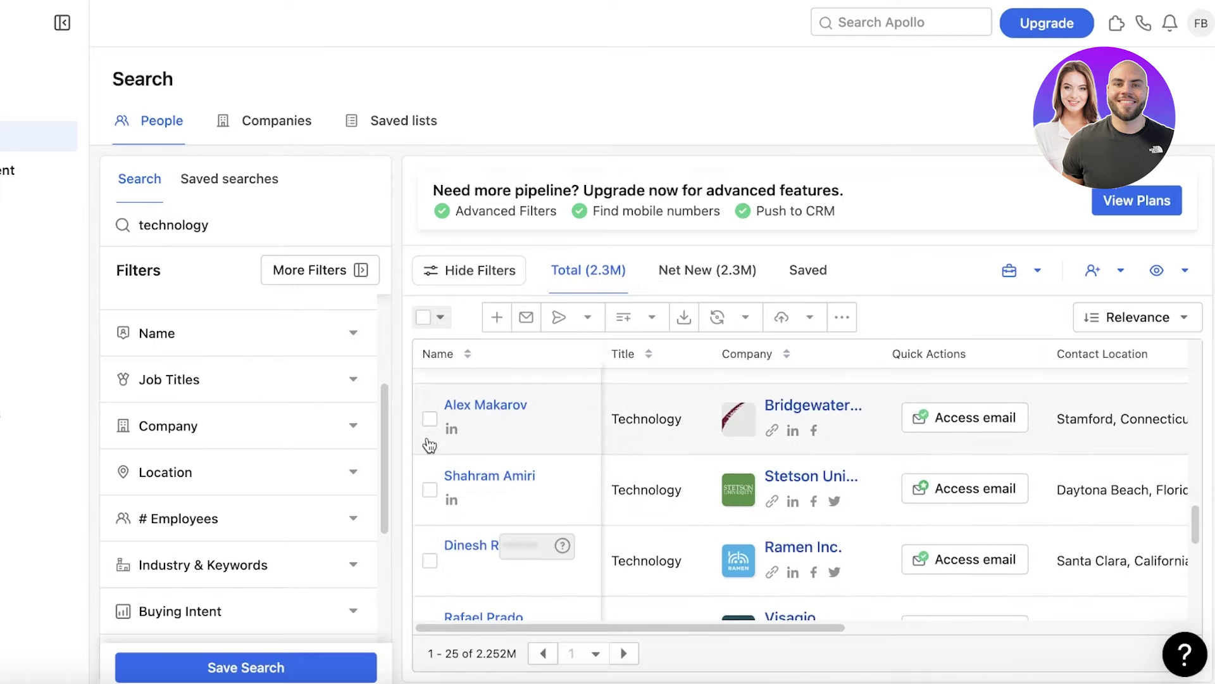
{"action": "scroll", "coordinate": [564, 464], "scroll_direction": "up", "scroll_amount": 15}
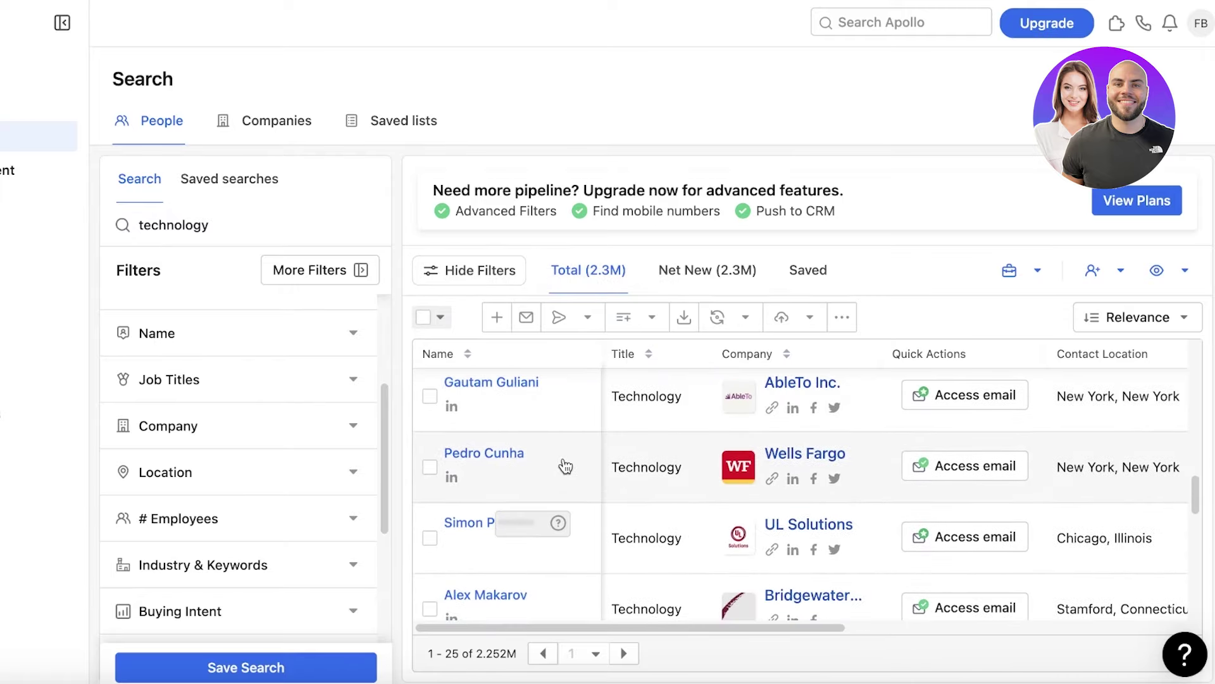
- Clear the "technology" keyword from the people search and collapse the Lists filter
{"action": "left_click", "coordinate": [272, 122]}
{"action": "left_click", "coordinate": [151, 122]}
{"action": "double_click", "coordinate": [171, 224]}
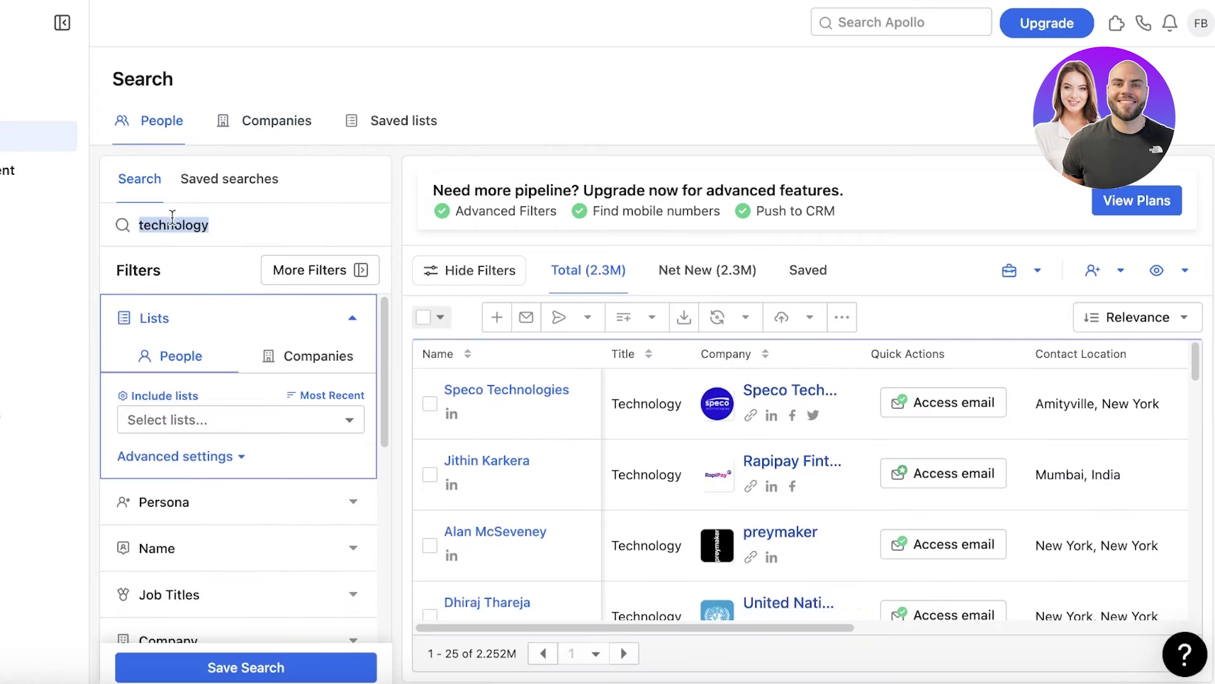
{"action": "key", "text": "BackSpace"}
{"action": "left_click", "coordinate": [234, 302]}
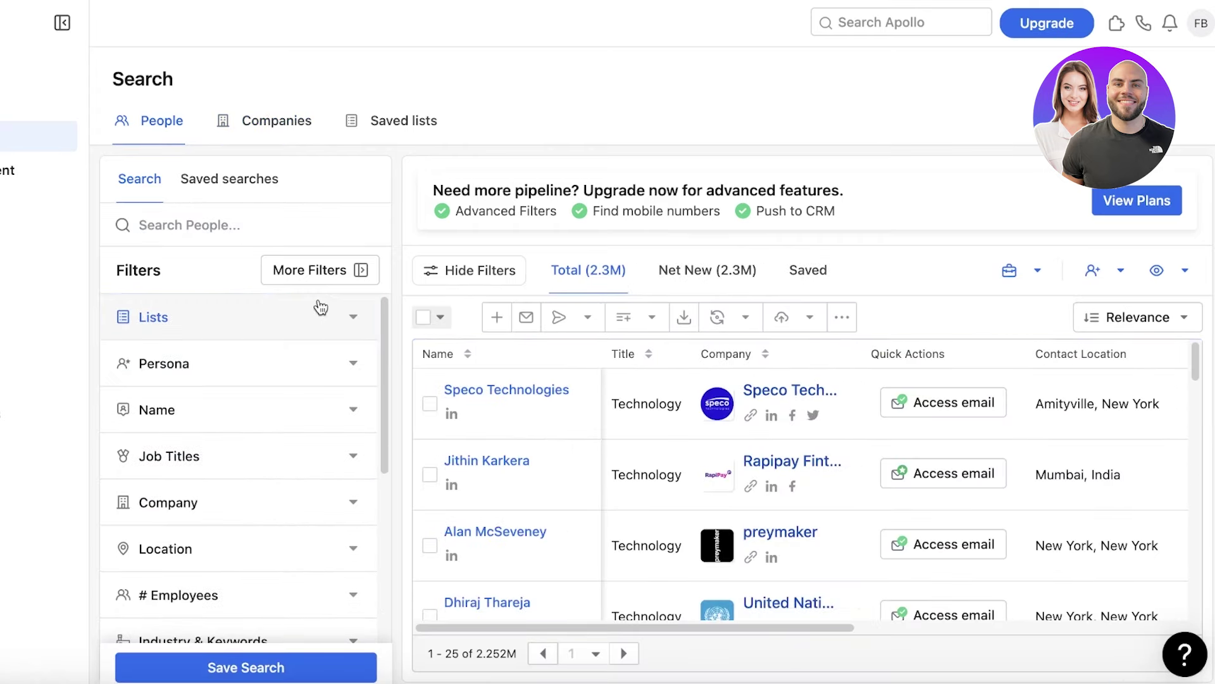
- Look through the full set of people filters, especially the pinned ones and those that are locked, and return to the results
{"action": "left_click", "coordinate": [334, 269]}
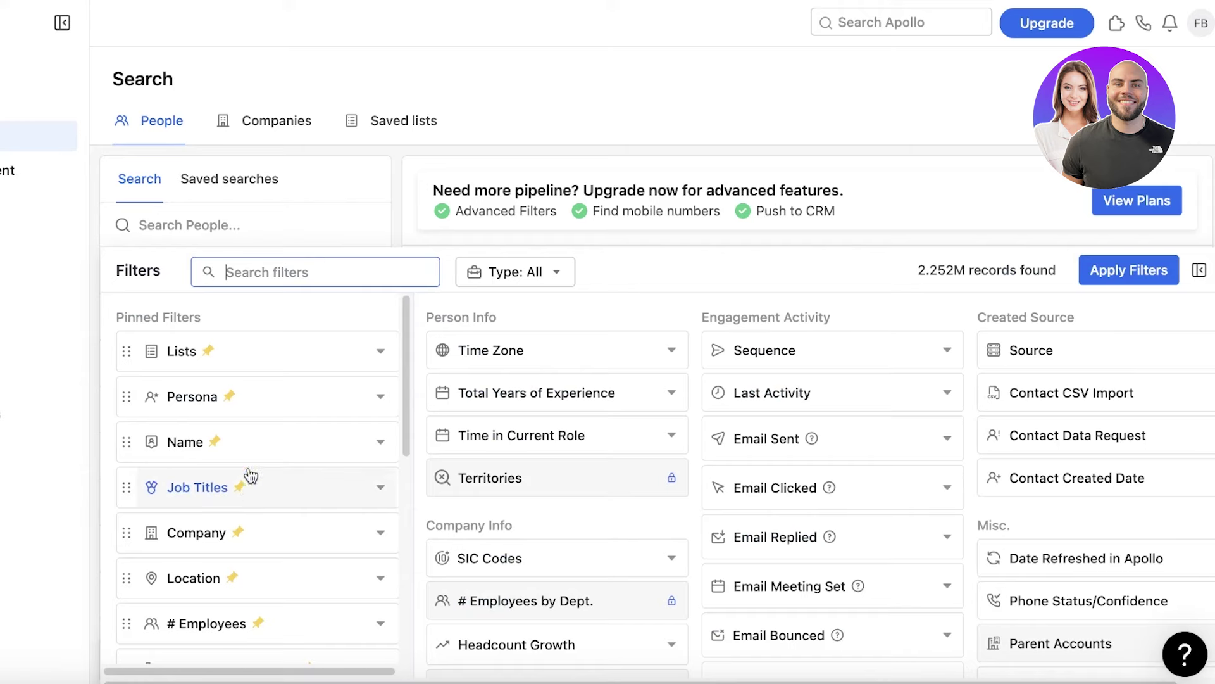
{"action": "scroll", "coordinate": [251, 476], "scroll_direction": "down", "scroll_amount": 5}
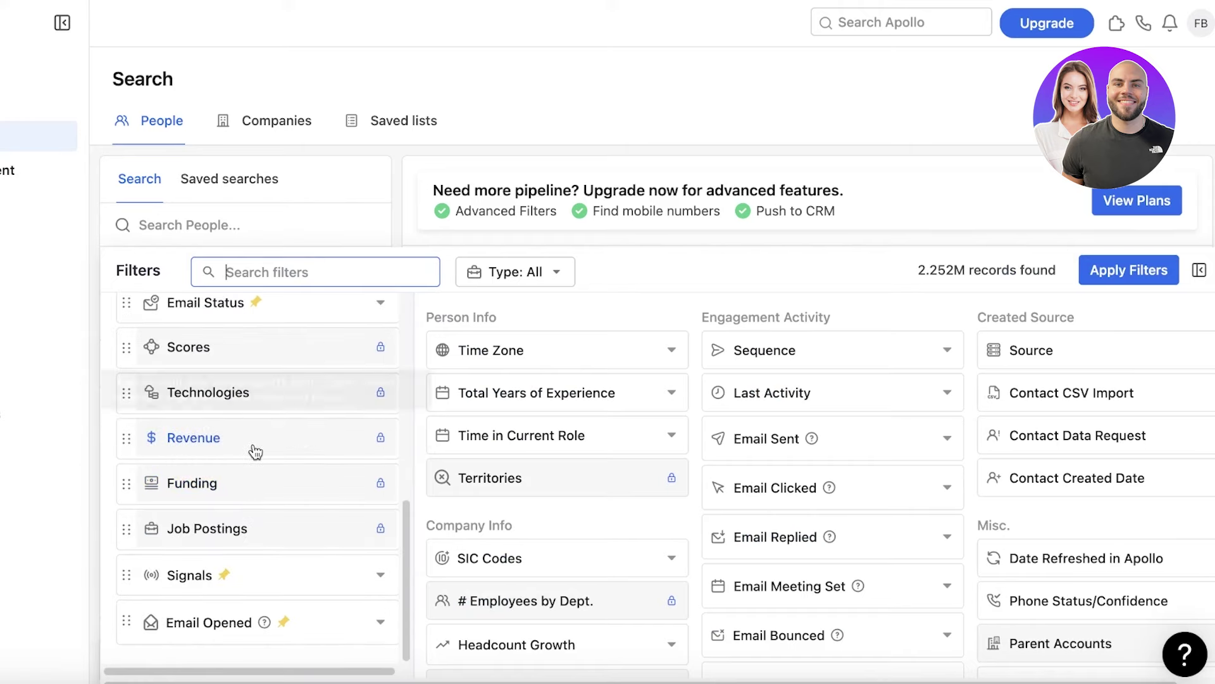
{"action": "scroll", "coordinate": [229, 553], "scroll_direction": "up", "scroll_amount": 1}
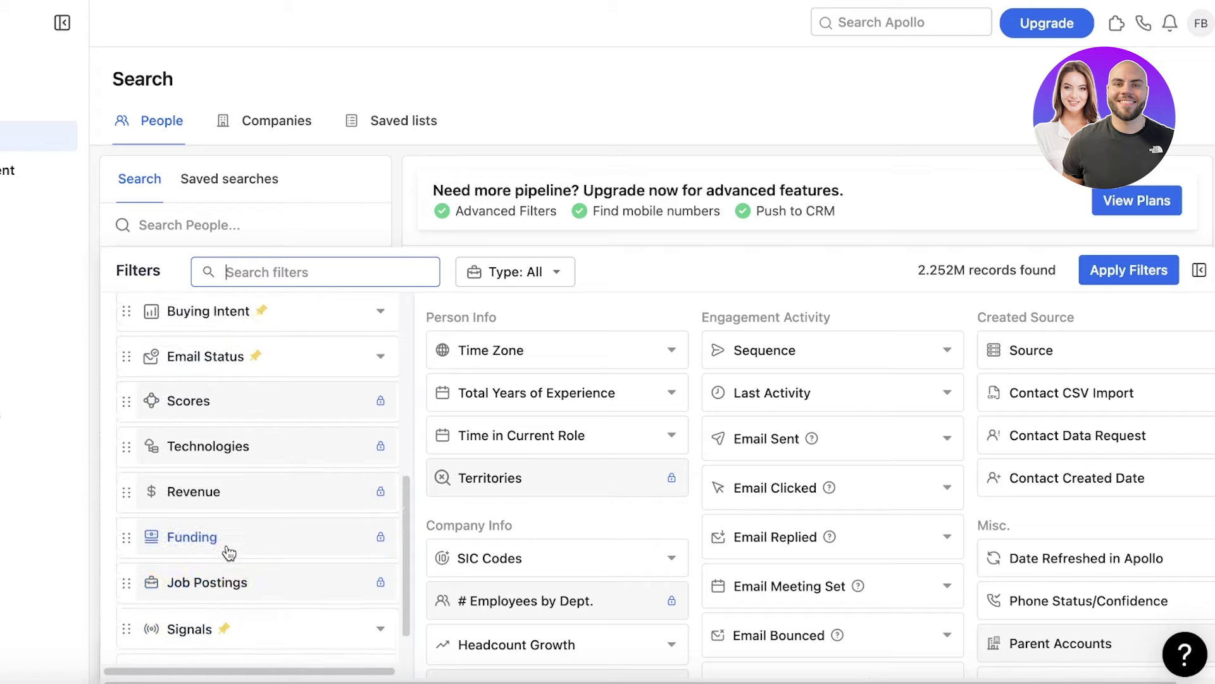
{"action": "scroll", "coordinate": [229, 552], "scroll_direction": "up", "scroll_amount": 3}
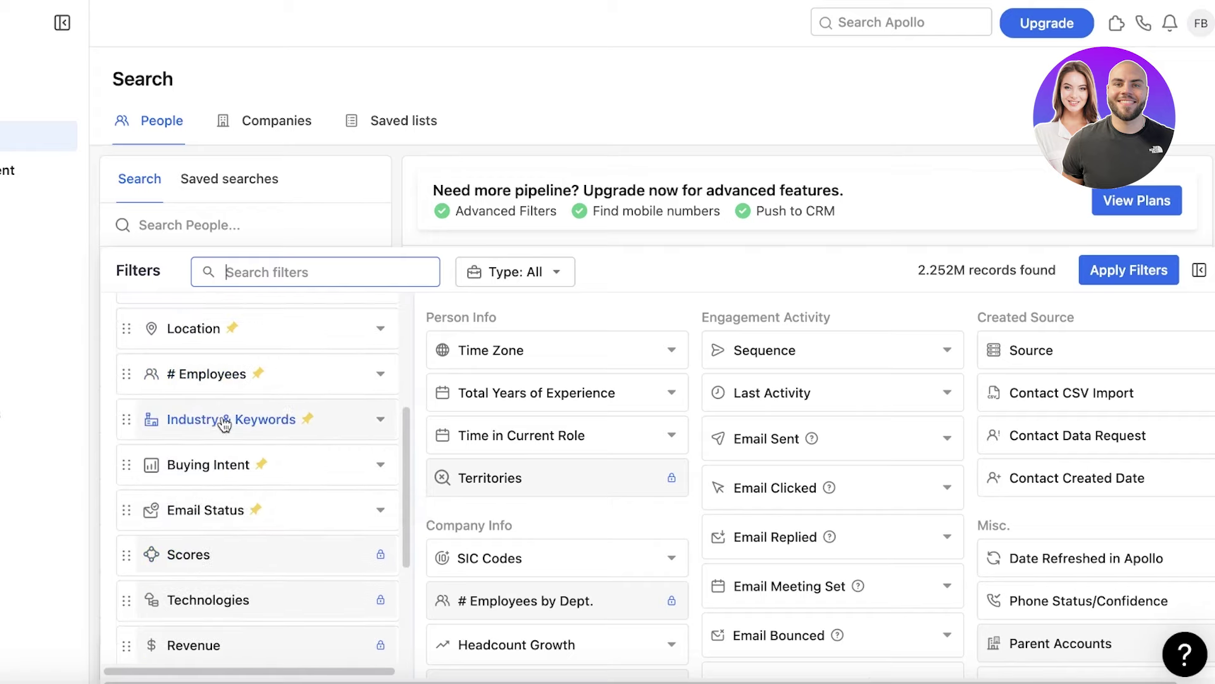
{"action": "scroll", "coordinate": [228, 430], "scroll_direction": "up", "scroll_amount": 4}
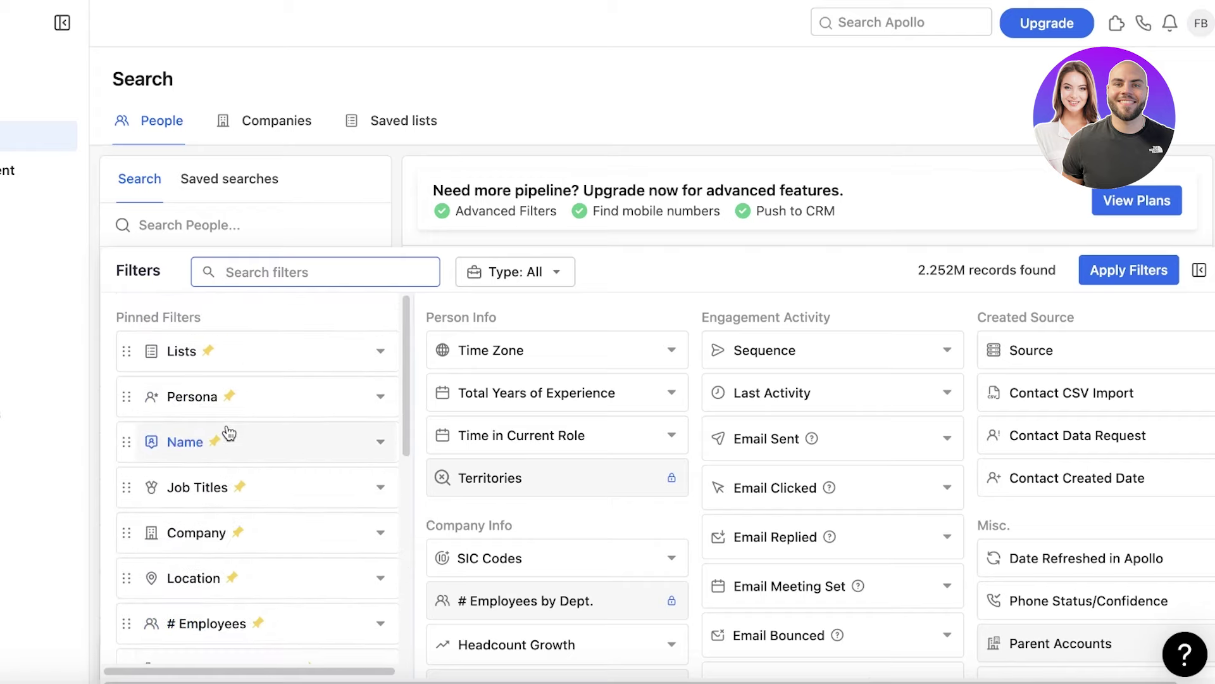
{"action": "left_click", "coordinate": [323, 230]}
{"action": "scroll", "coordinate": [253, 379], "scroll_direction": "down", "scroll_amount": 2}
{"action": "scroll", "coordinate": [274, 371], "scroll_direction": "up", "scroll_amount": 2}
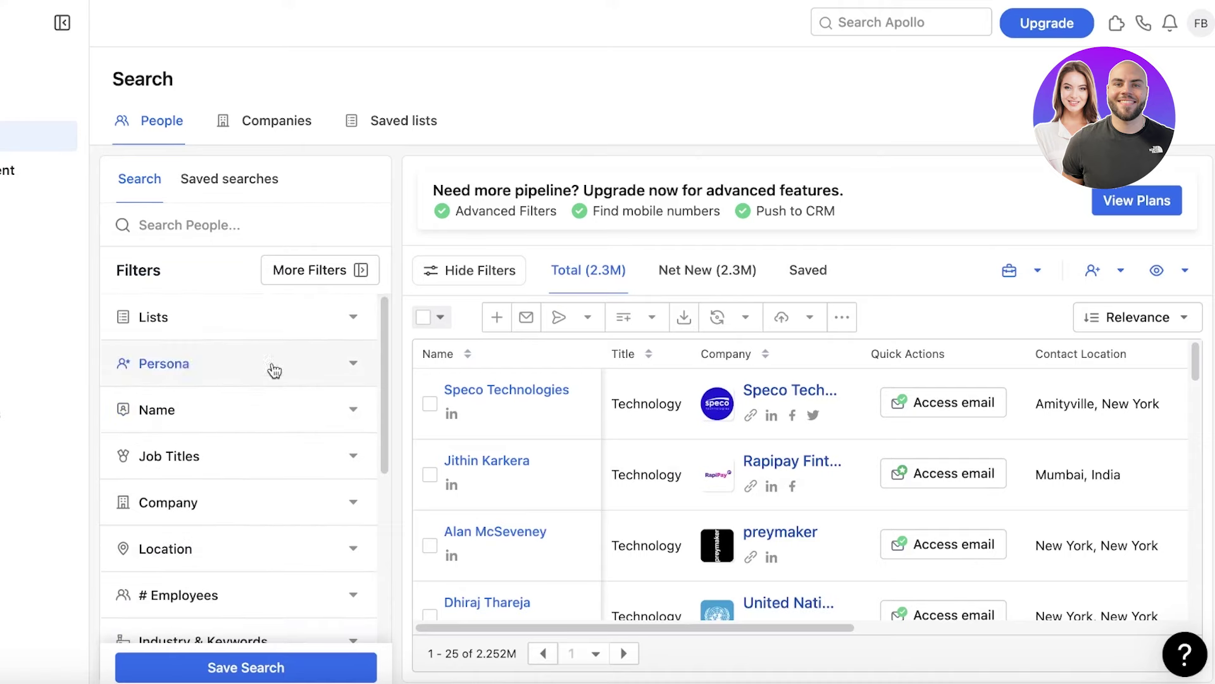
- Check which of the saved people lists can be included through the Lists filter, and collapse the filter again
{"action": "left_click", "coordinate": [288, 326]}
{"action": "left_click", "coordinate": [226, 418]}
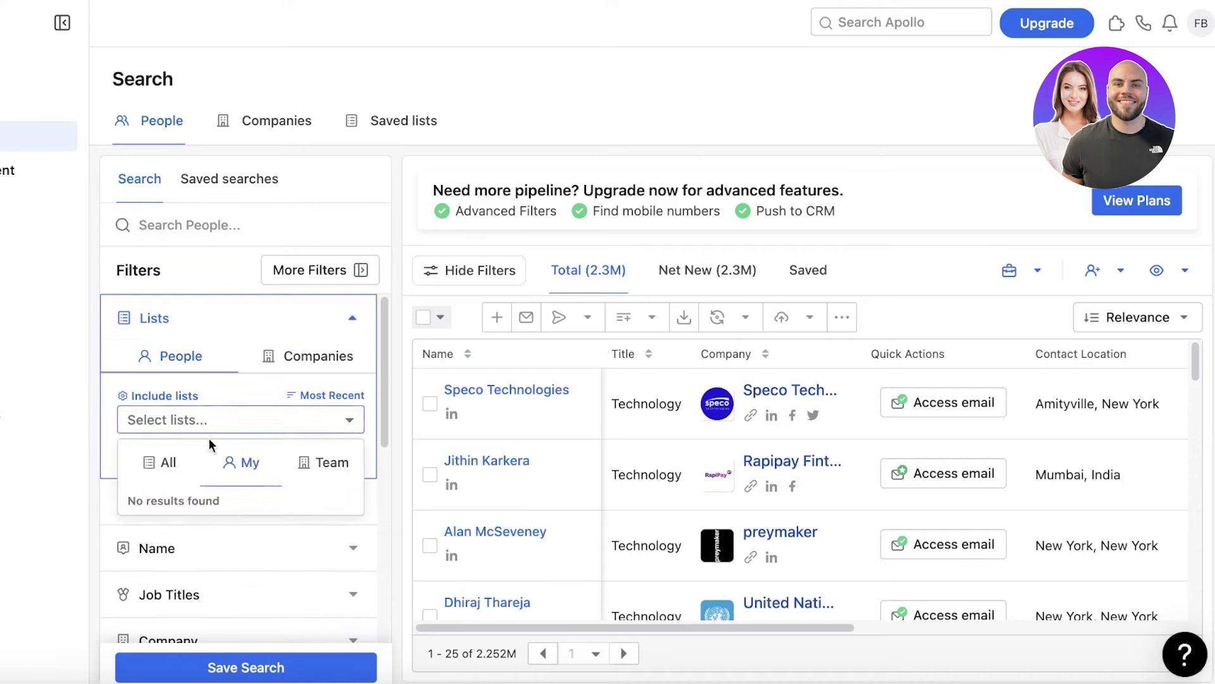
{"action": "left_click", "coordinate": [199, 311]}
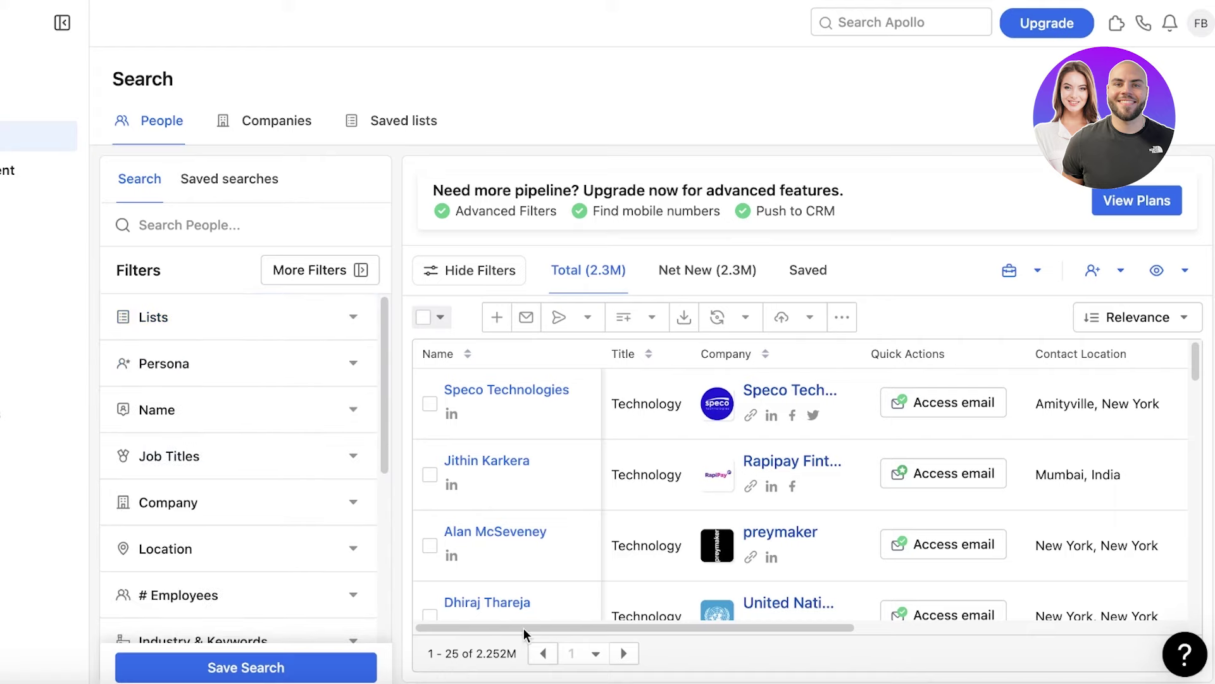
- Search people with the keyword "perfume" and look through the results, including the columns further along
{"action": "left_click", "coordinate": [195, 215]}
{"action": "type", "text": "perfume"}
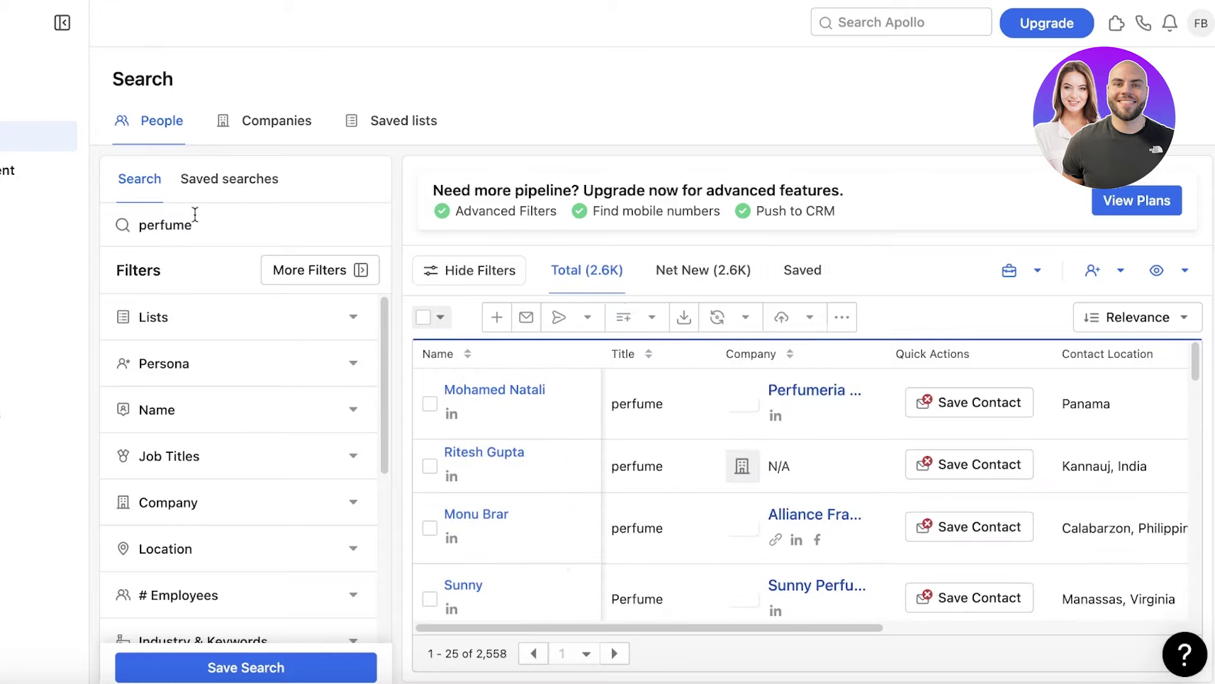
{"action": "scroll", "coordinate": [681, 529], "scroll_direction": "down", "scroll_amount": 6}
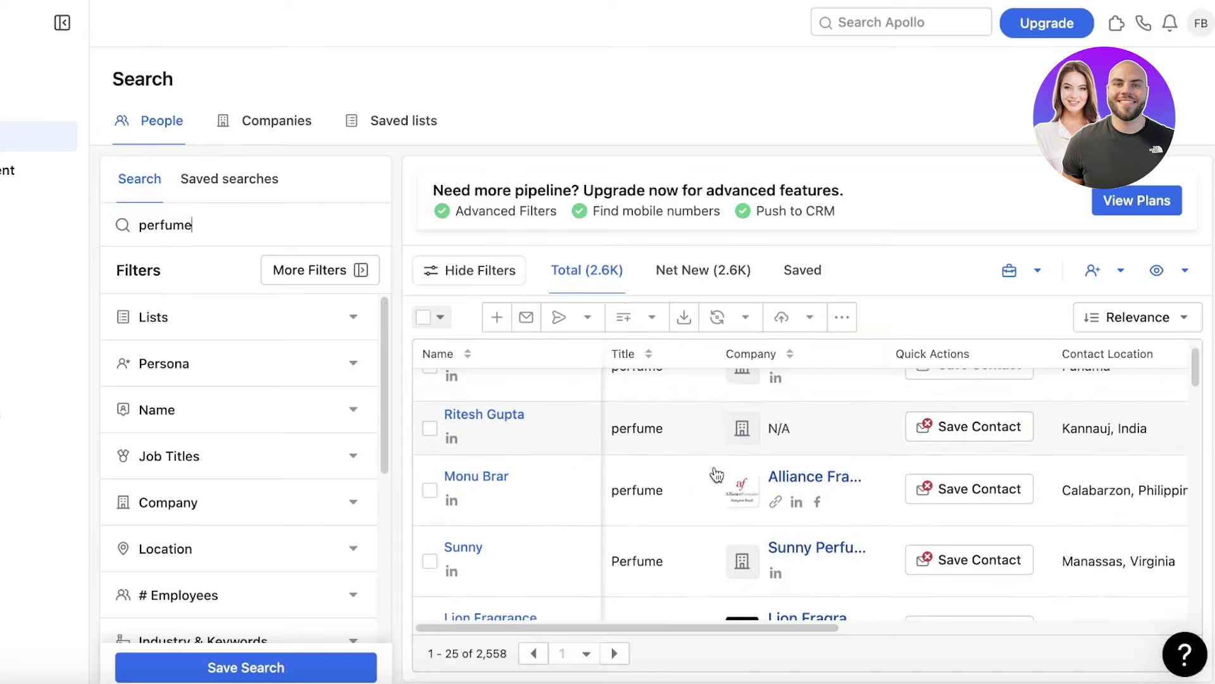
{"action": "scroll", "coordinate": [621, 529], "scroll_direction": "up", "scroll_amount": 6}
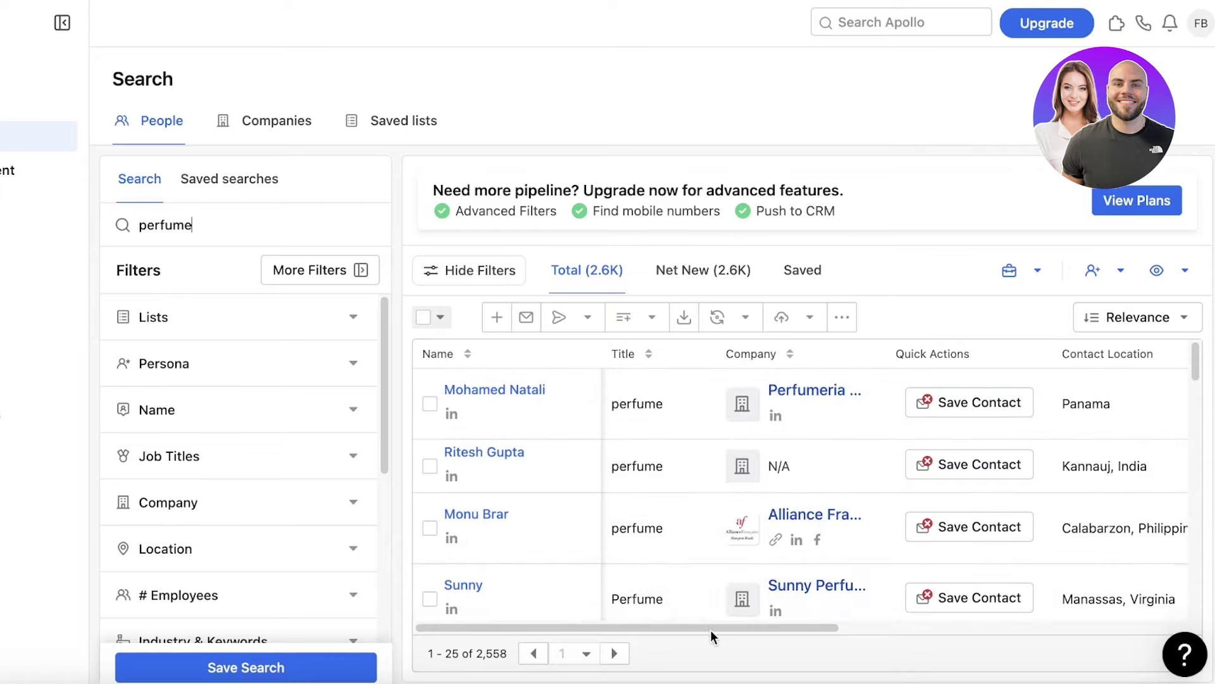
{"action": "left_click_drag", "start_coordinate": [711, 627], "coordinate": [1041, 628]}
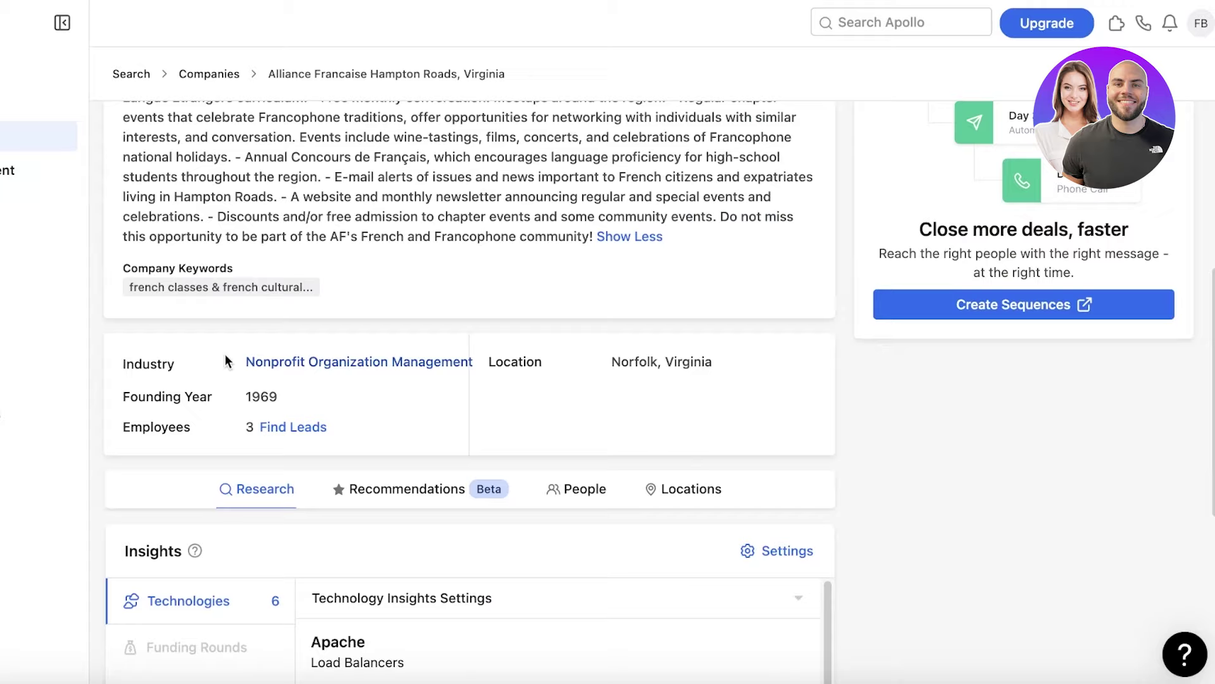
- Examine the Alliance Francaise Hampton Roads, Virginia company profile, down to the full list of its technology insights
{"action": "scroll", "coordinate": [225, 354], "scroll_direction": "down", "scroll_amount": 3}
{"action": "scroll", "coordinate": [308, 343], "scroll_direction": "up", "scroll_amount": 3}
{"action": "scroll", "coordinate": [308, 343], "scroll_direction": "down", "scroll_amount": 3}
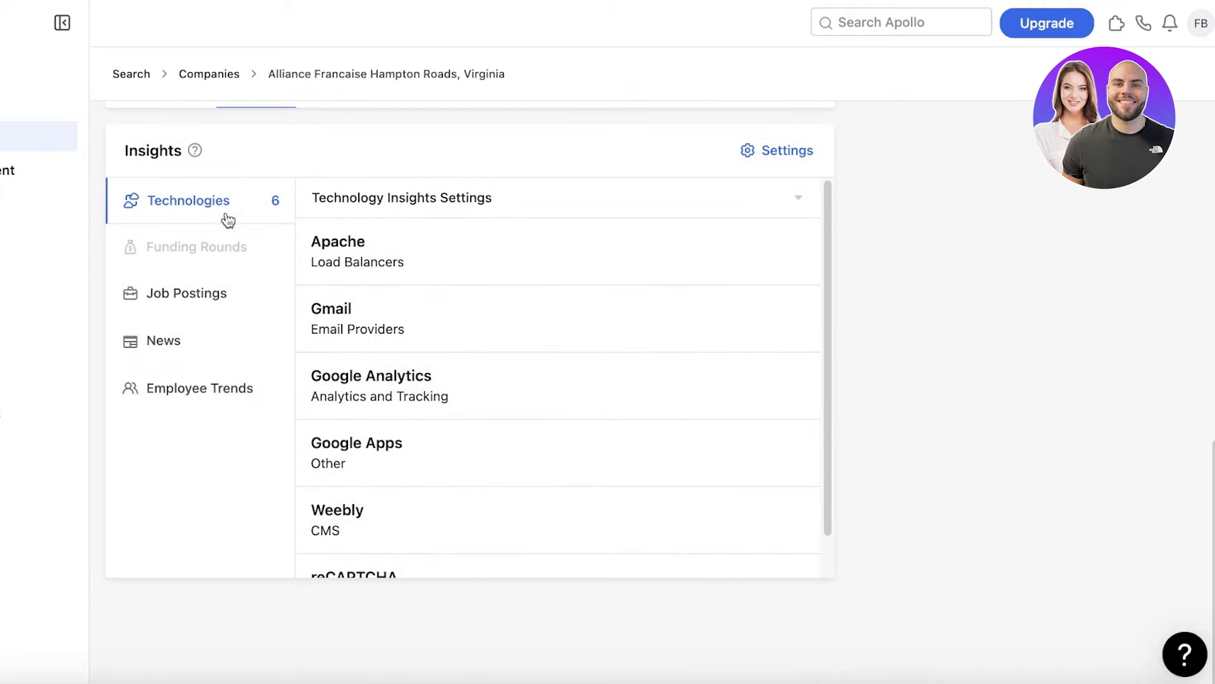
{"action": "scroll", "coordinate": [526, 226], "scroll_direction": "down", "scroll_amount": 2}
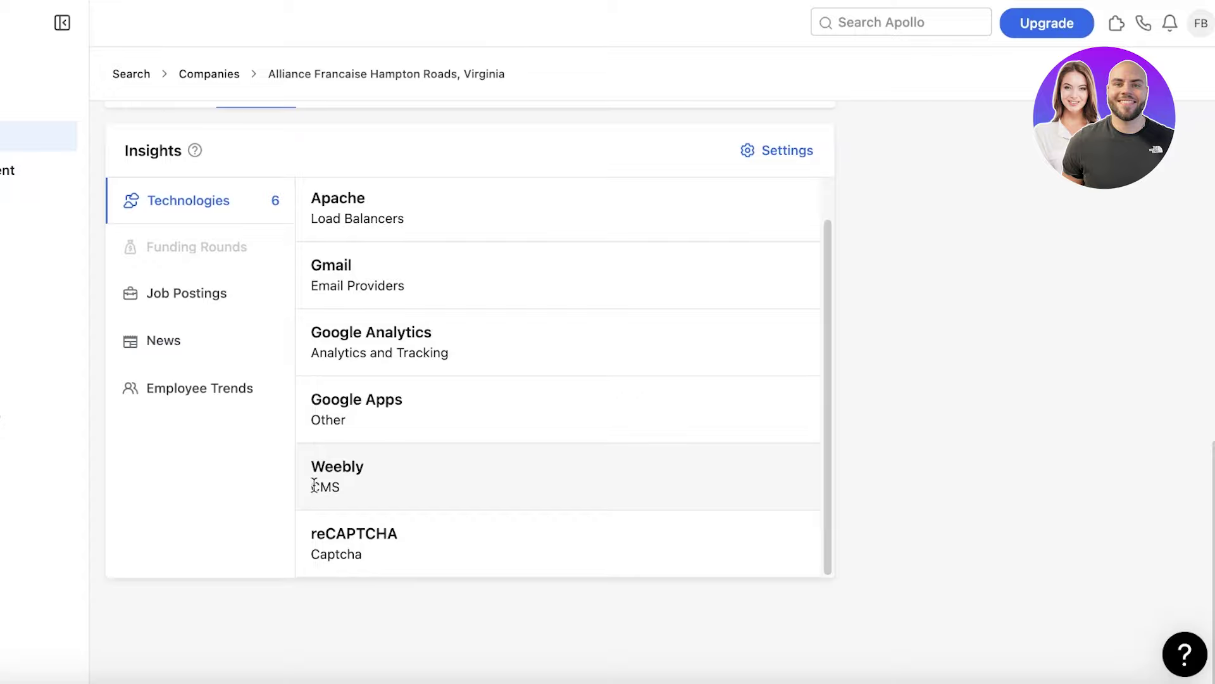
{"action": "scroll", "coordinate": [594, 350], "scroll_direction": "up", "scroll_amount": 2}
- View the company's job postings, news and employee trends insights
{"action": "left_click", "coordinate": [217, 311]}
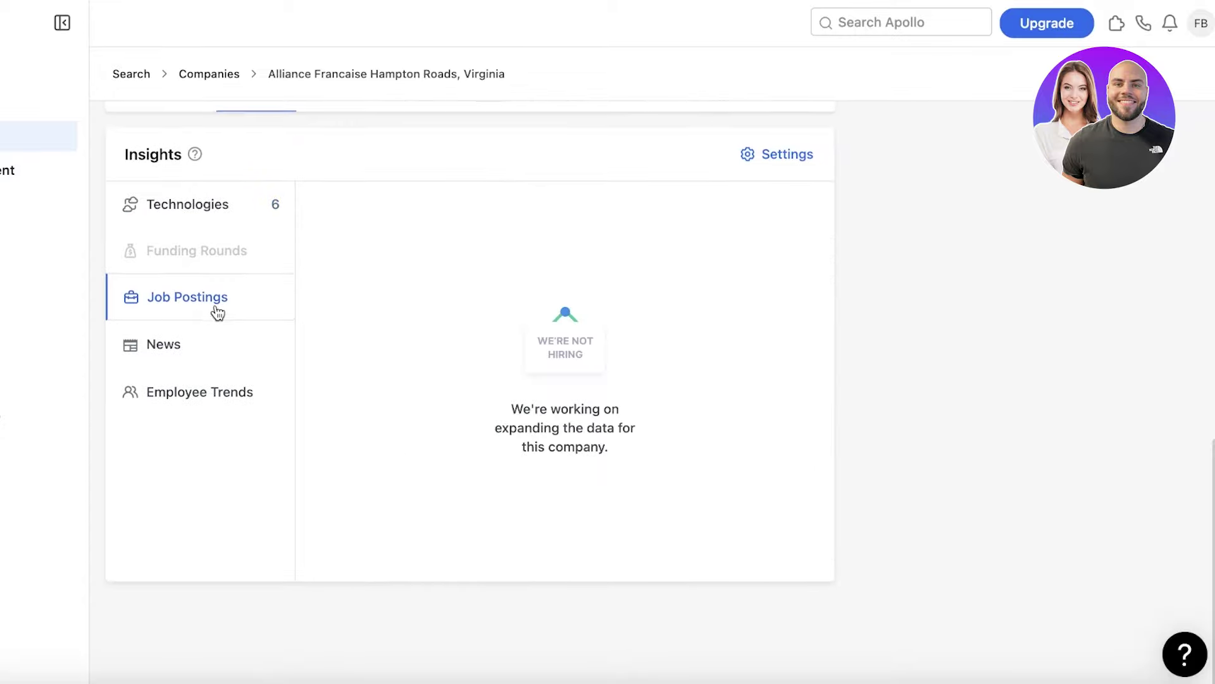
{"action": "left_click", "coordinate": [195, 358]}
{"action": "left_click", "coordinate": [193, 386]}
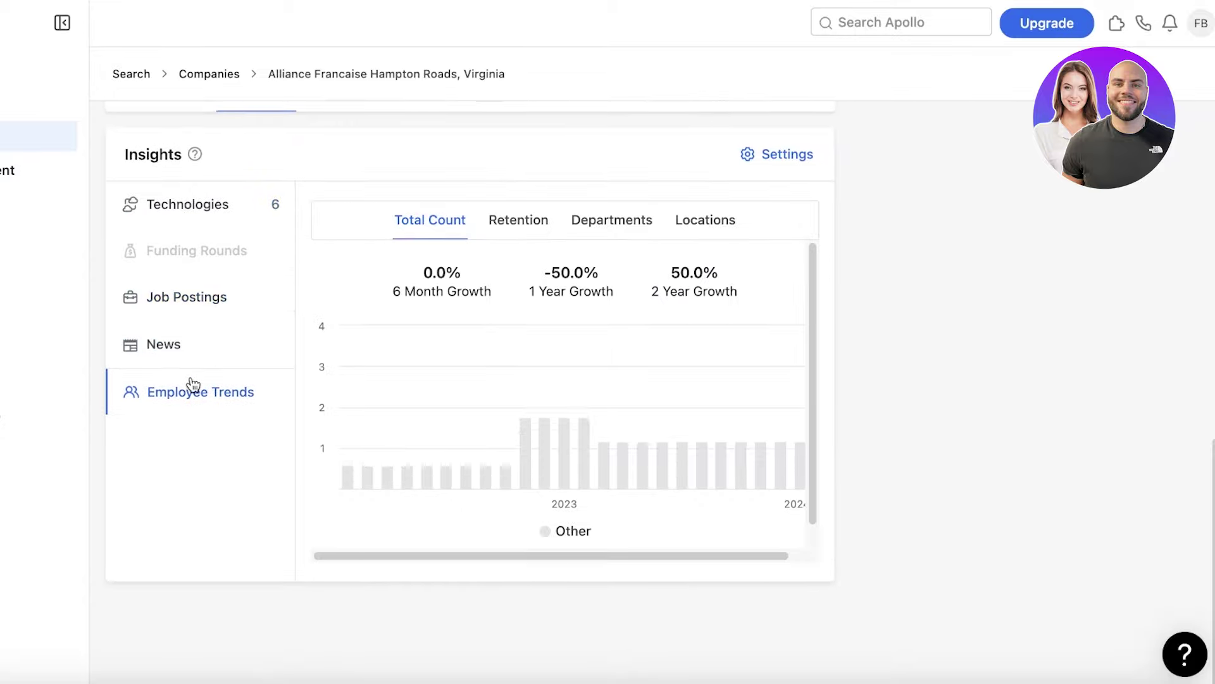
- Examine the total employee count growth figures and chart through 2024, and return to the company's description
{"action": "scroll", "coordinate": [637, 391], "scroll_direction": "down", "scroll_amount": 1}
{"action": "left_click_drag", "start_coordinate": [535, 289], "coordinate": [639, 293]}
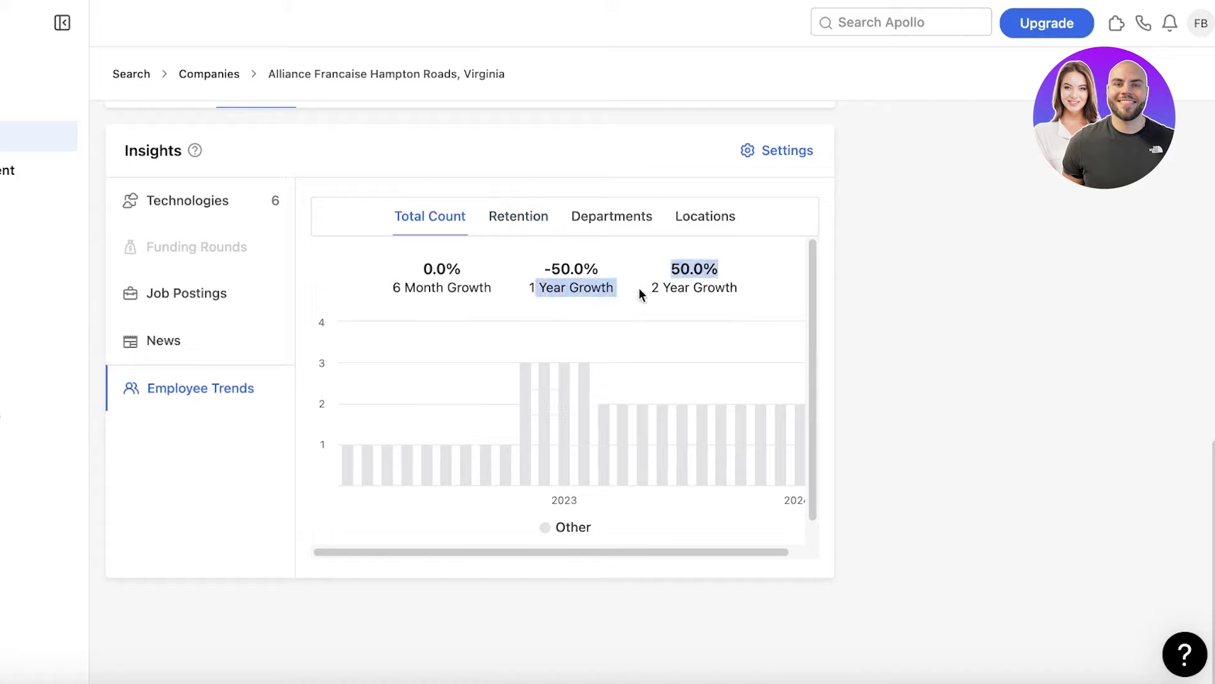
{"action": "left_click", "coordinate": [583, 279]}
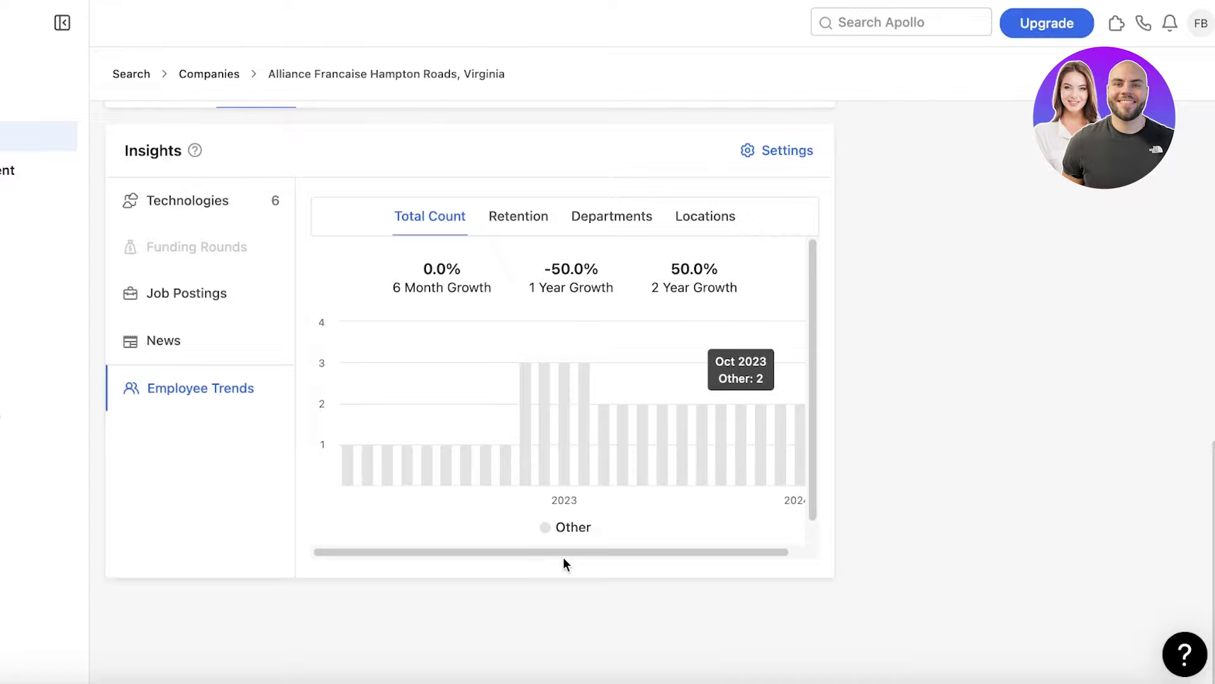
{"action": "left_click_drag", "start_coordinate": [572, 548], "coordinate": [708, 548]}
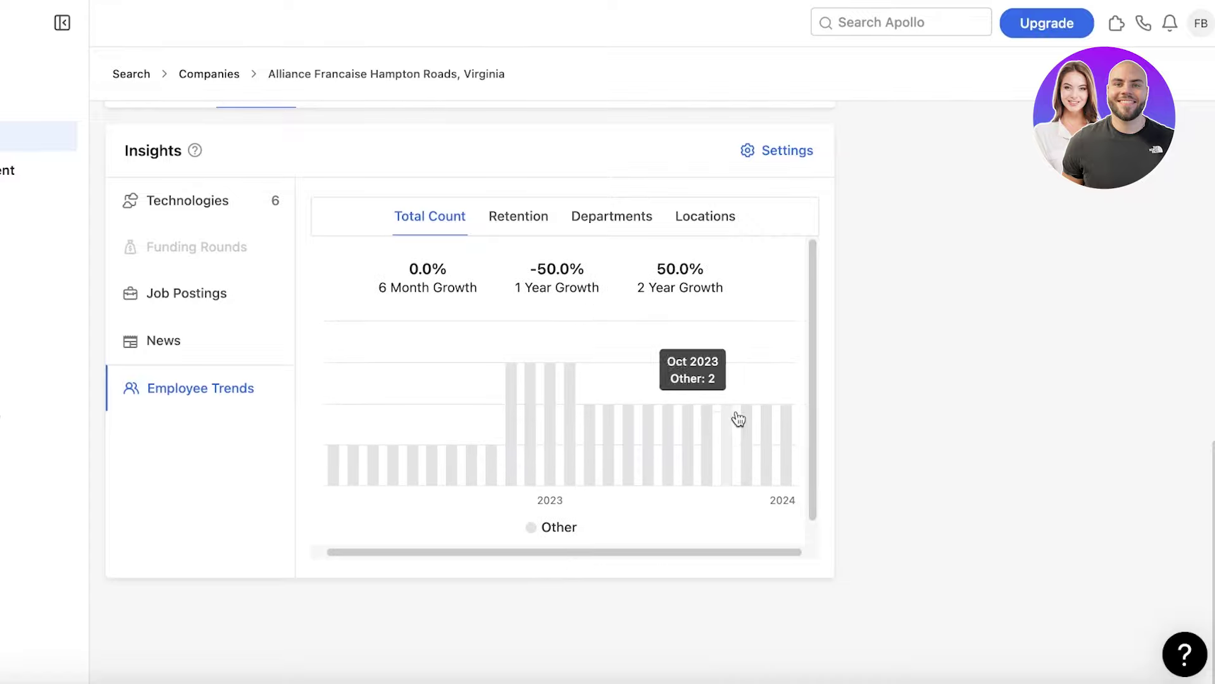
{"action": "scroll", "coordinate": [819, 450], "scroll_direction": "up", "scroll_amount": 10}
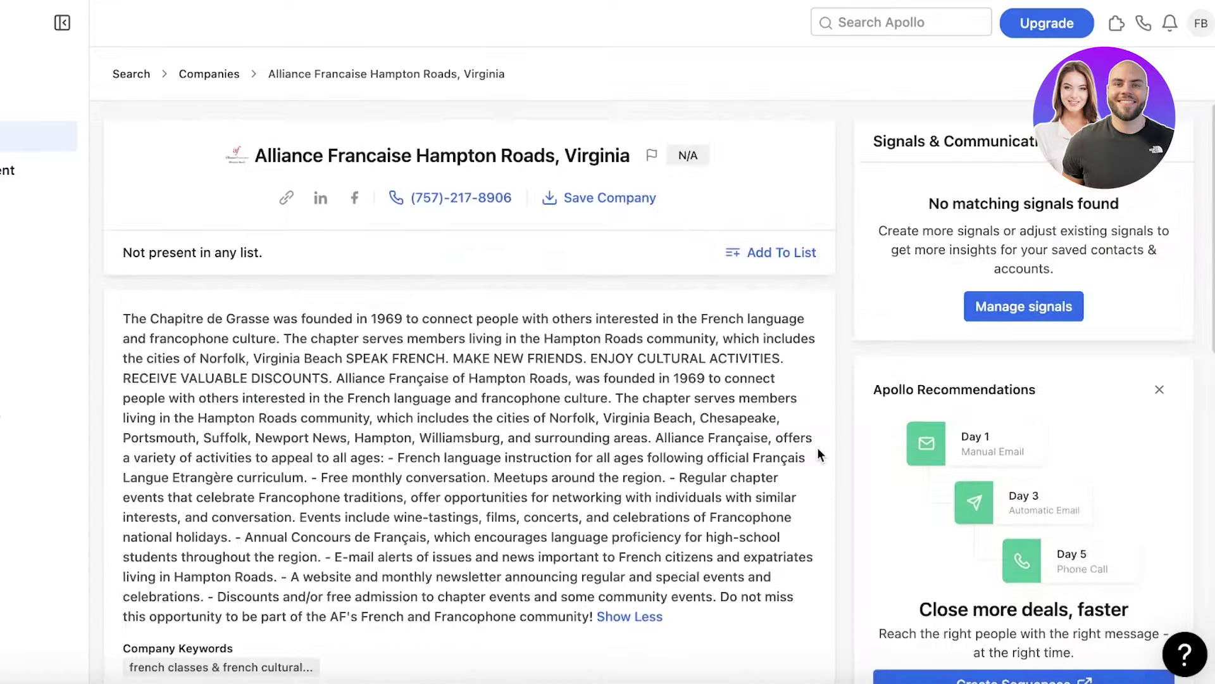
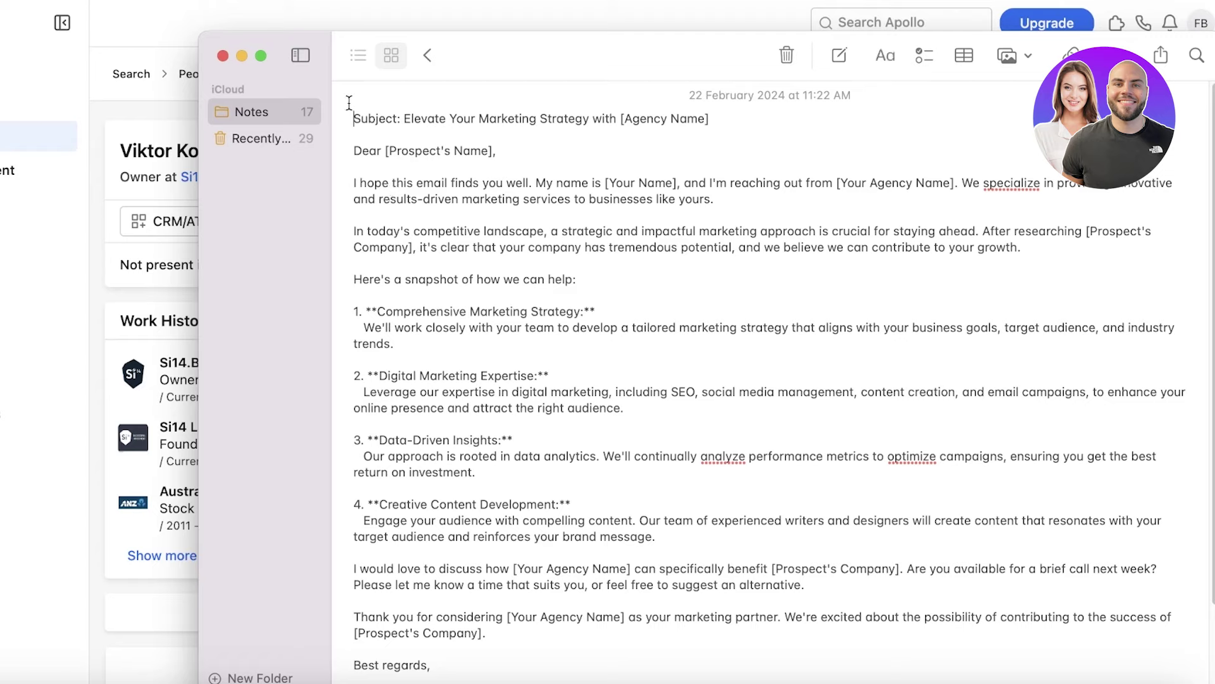
- Read the subject line and opening paragraphs of the marketing email template in Notes, and return to the Apollo contact profile
{"action": "left_click_drag", "start_coordinate": [393, 119], "coordinate": [872, 119]}
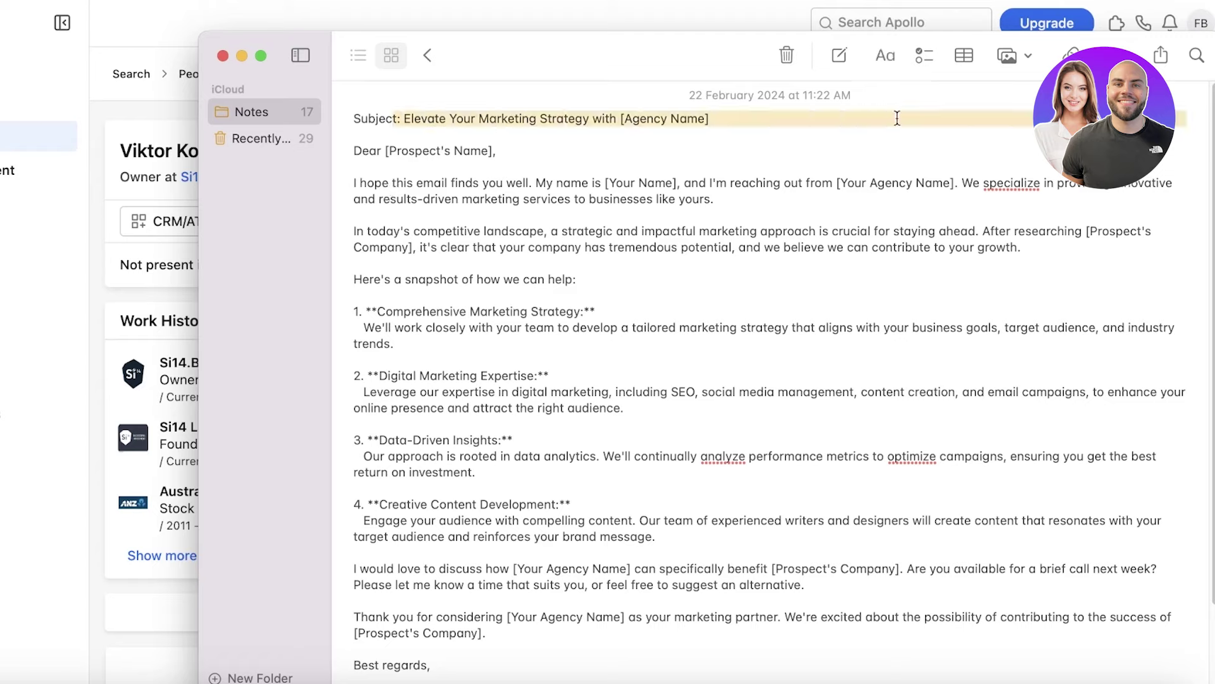
{"action": "left_click", "coordinate": [896, 119]}
{"action": "left_click_drag", "start_coordinate": [376, 167], "coordinate": [675, 200]}
{"action": "left_click", "coordinate": [722, 198]}
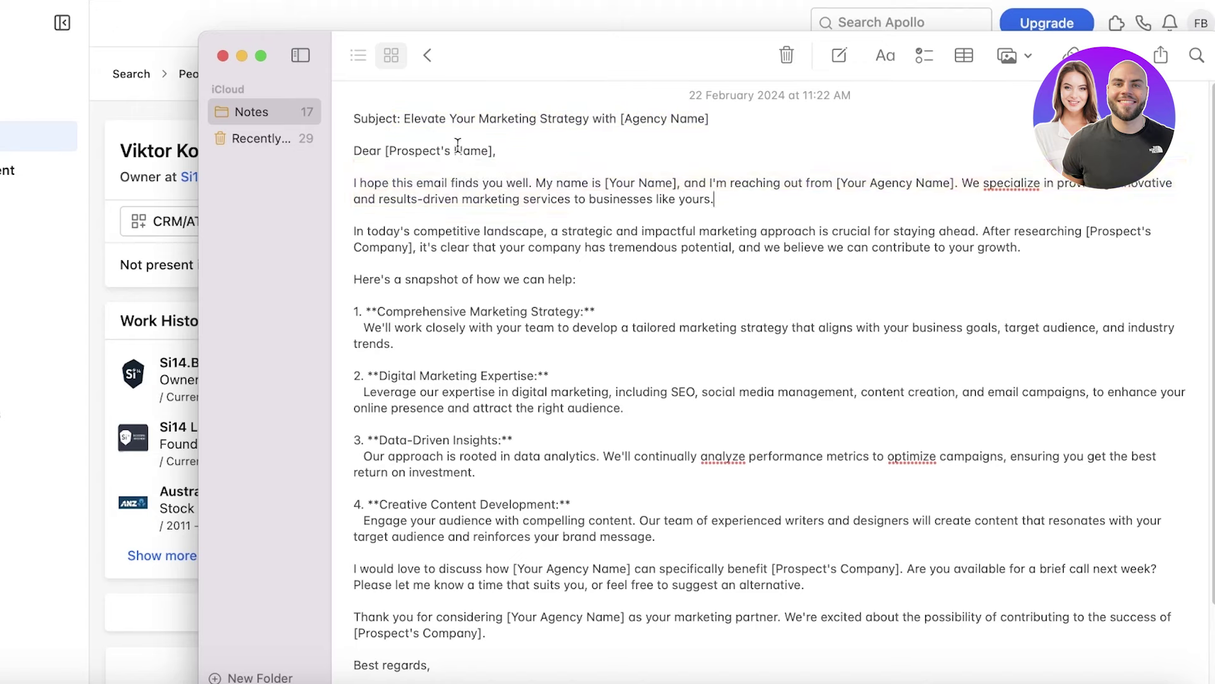
{"action": "left_click", "coordinate": [411, 232]}
{"action": "left_click", "coordinate": [32, 293]}
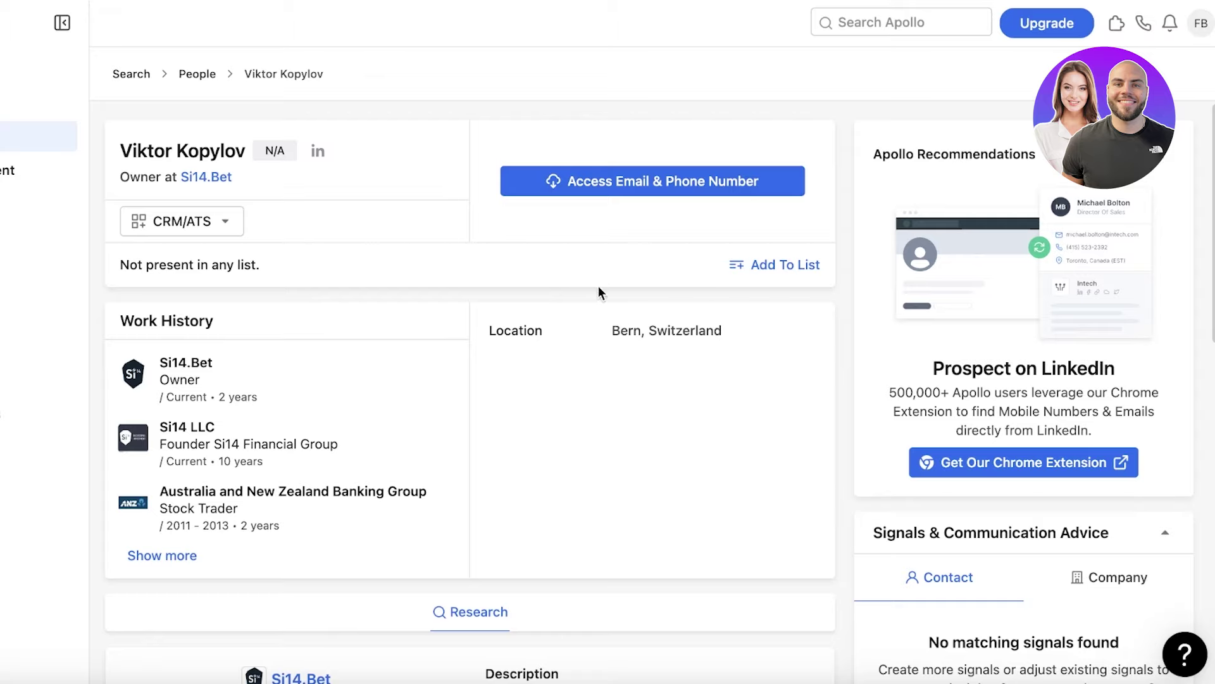
- Reveal the contact's email details and start a draft email to the contact's business address
{"action": "left_click", "coordinate": [591, 190]}
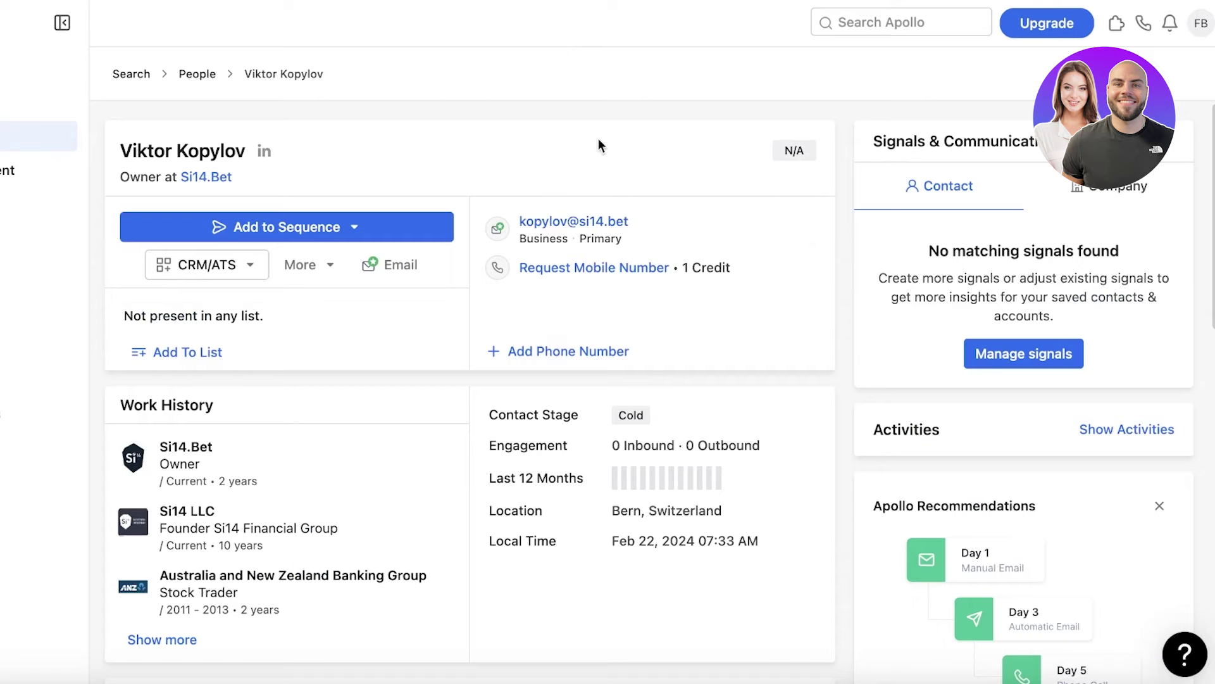
{"action": "left_click", "coordinate": [549, 225]}
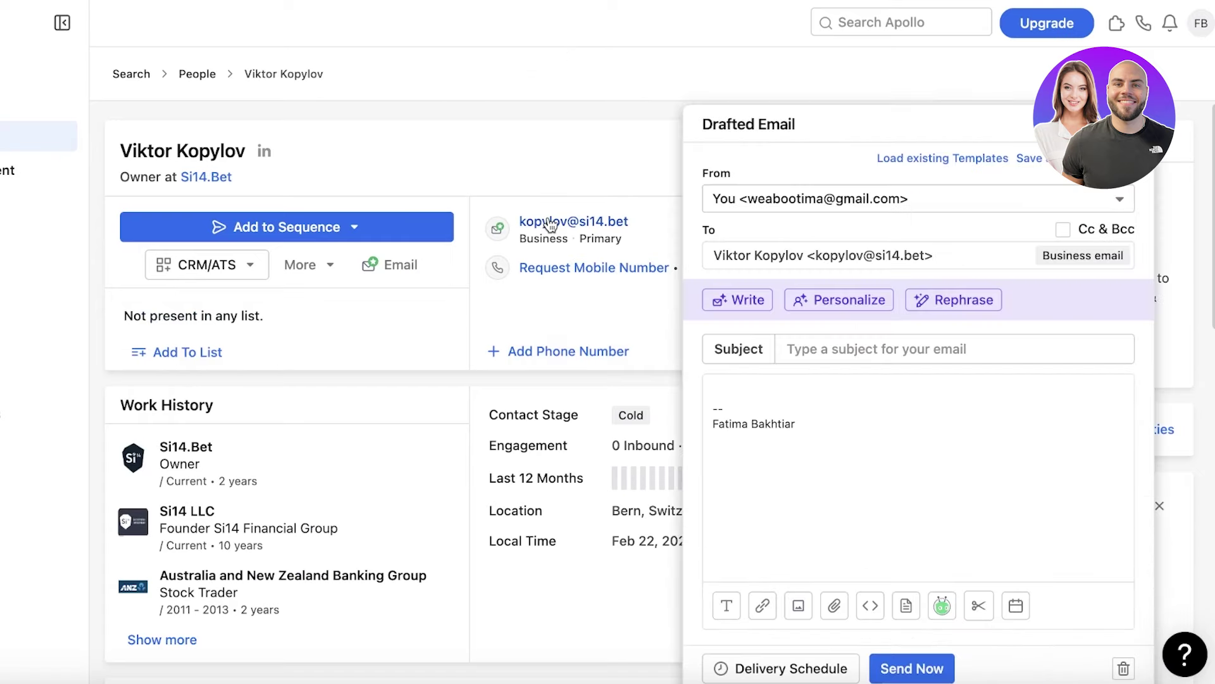
{"action": "left_click", "coordinate": [875, 354]}
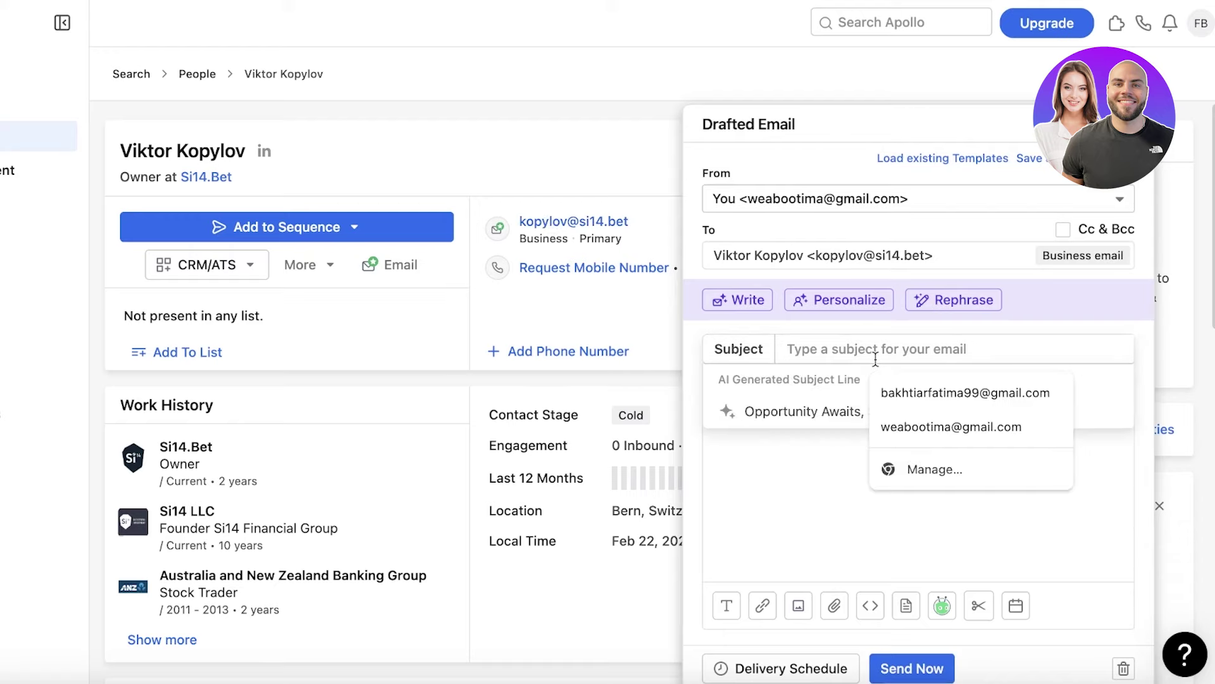
{"action": "left_click", "coordinate": [807, 476]}
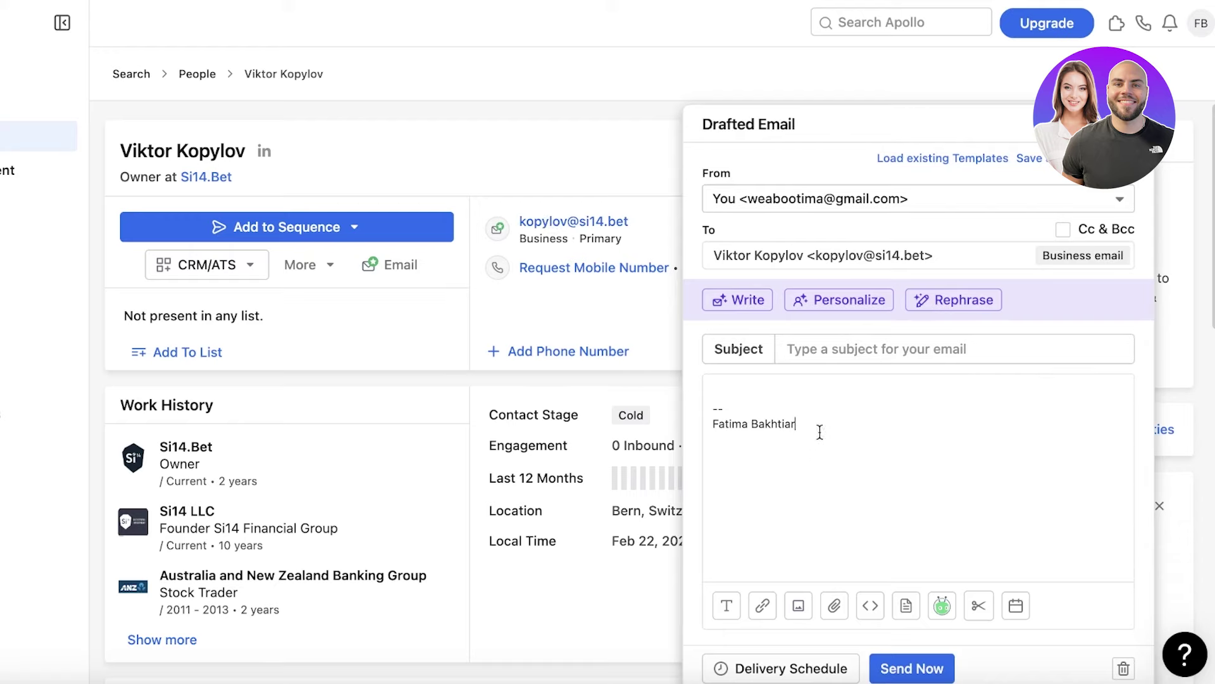
- Begin the drafted email's subject line with the wording "Elevate your business"
{"action": "left_click", "coordinate": [825, 353]}
{"action": "type", "text": "sd"}
{"action": "key", "text": "BackSpace"}
{"action": "key", "text": "BackSpace"}
{"action": "type", "text": "A"}
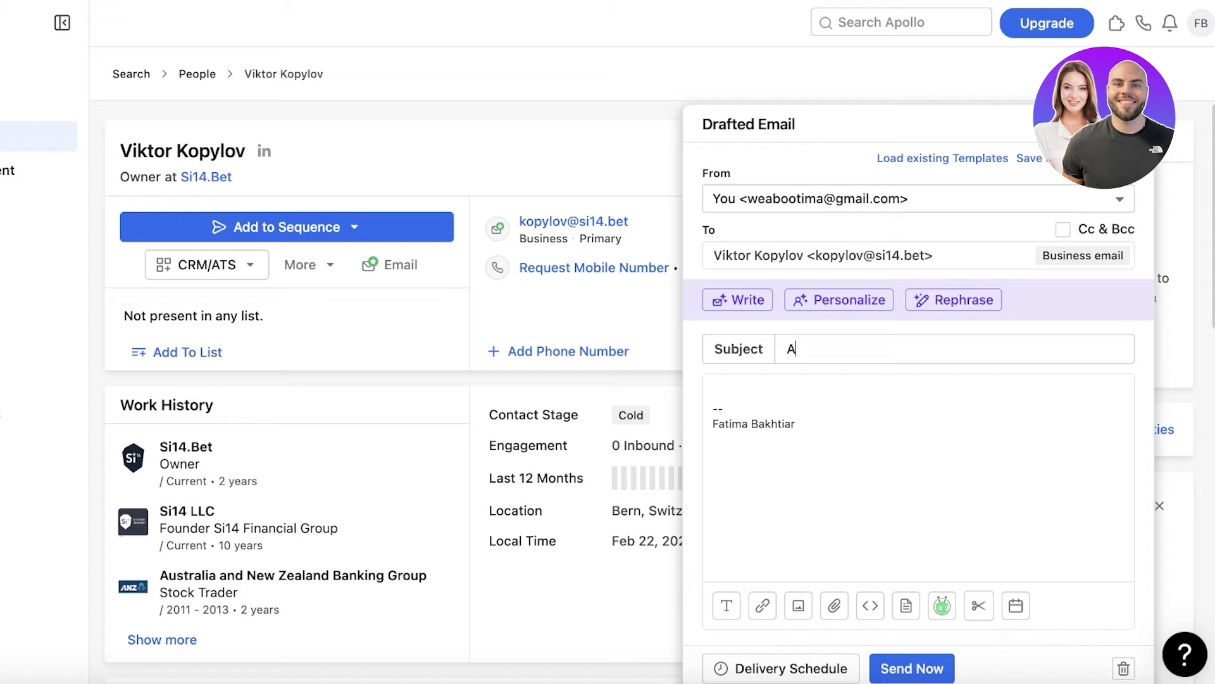
{"action": "key", "text": "BackSpace"}
{"action": "type", "text": "Elevate y"}
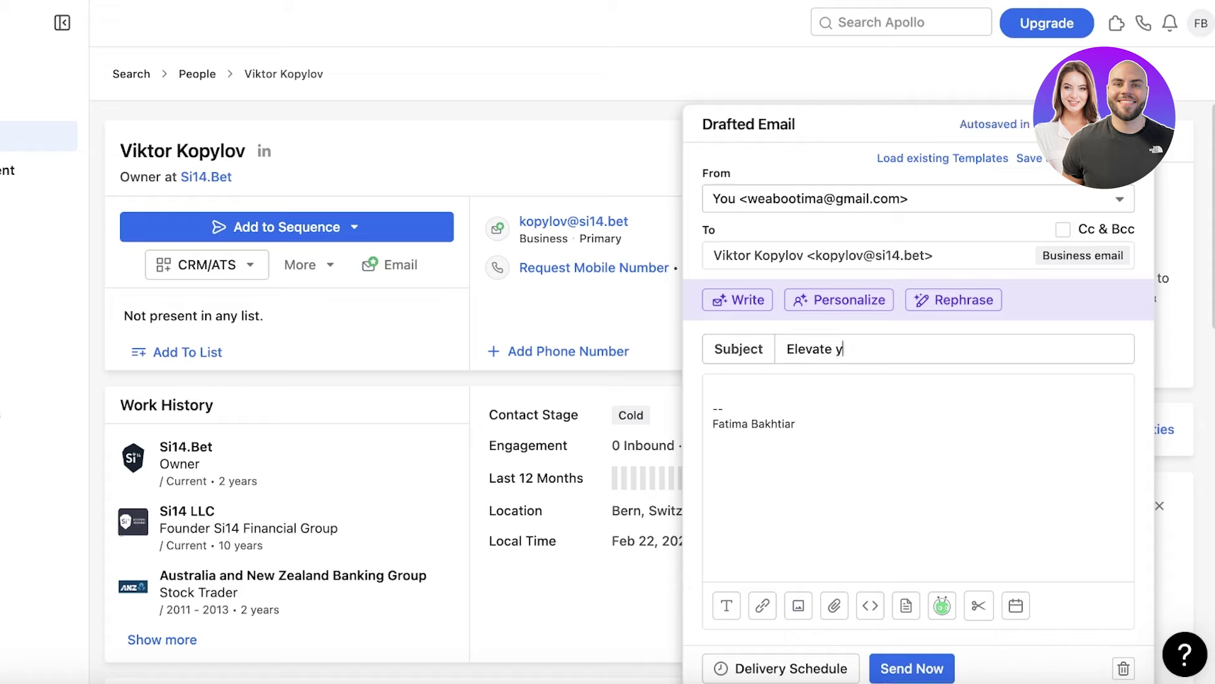
{"action": "type", "text": "our business i"}
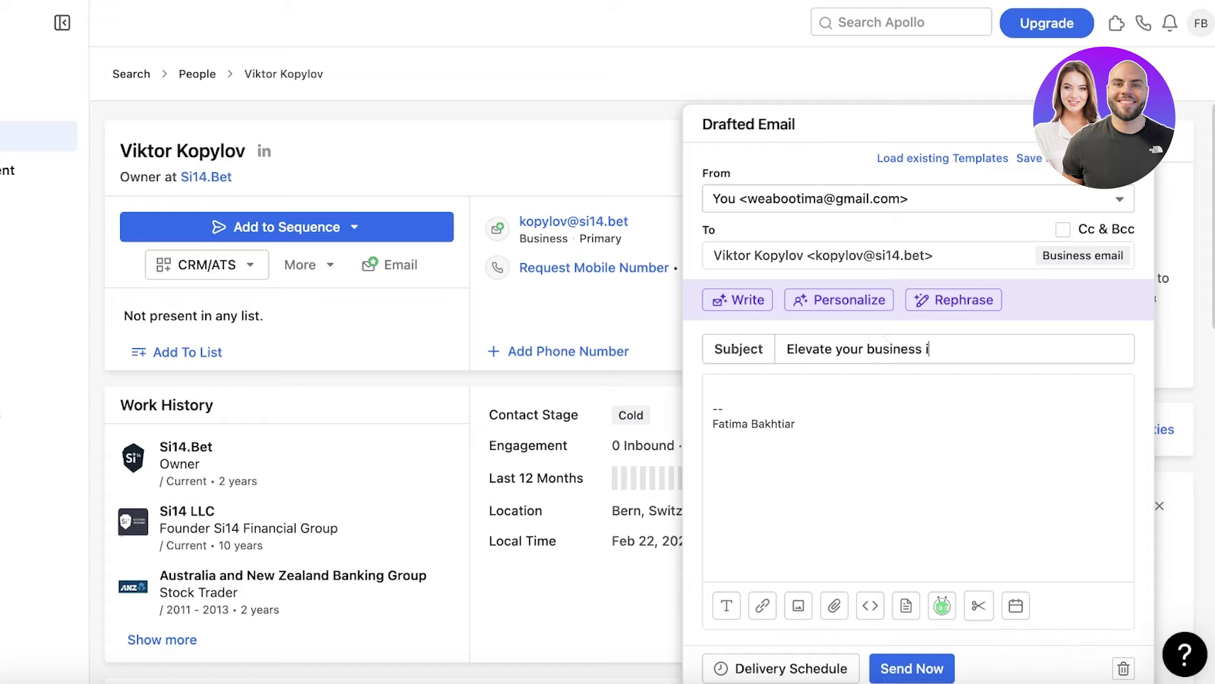
- Reword the subject line to read "Elevate your google ranking by 70%"
{"action": "key", "text": "BackSpace"}
{"action": "key", "text": "BackSpace"}
{"action": "key", "text": "BackSpace"}
{"action": "key", "text": "BackSpace"}
{"action": "key", "text": "BackSpace"}
{"action": "key", "text": "BackSpace"}
{"action": "key", "text": "BackSpace"}
{"action": "key", "text": "BackSpace"}
{"action": "key", "text": "BackSpace"}
{"action": "key", "text": "BackSpace"}
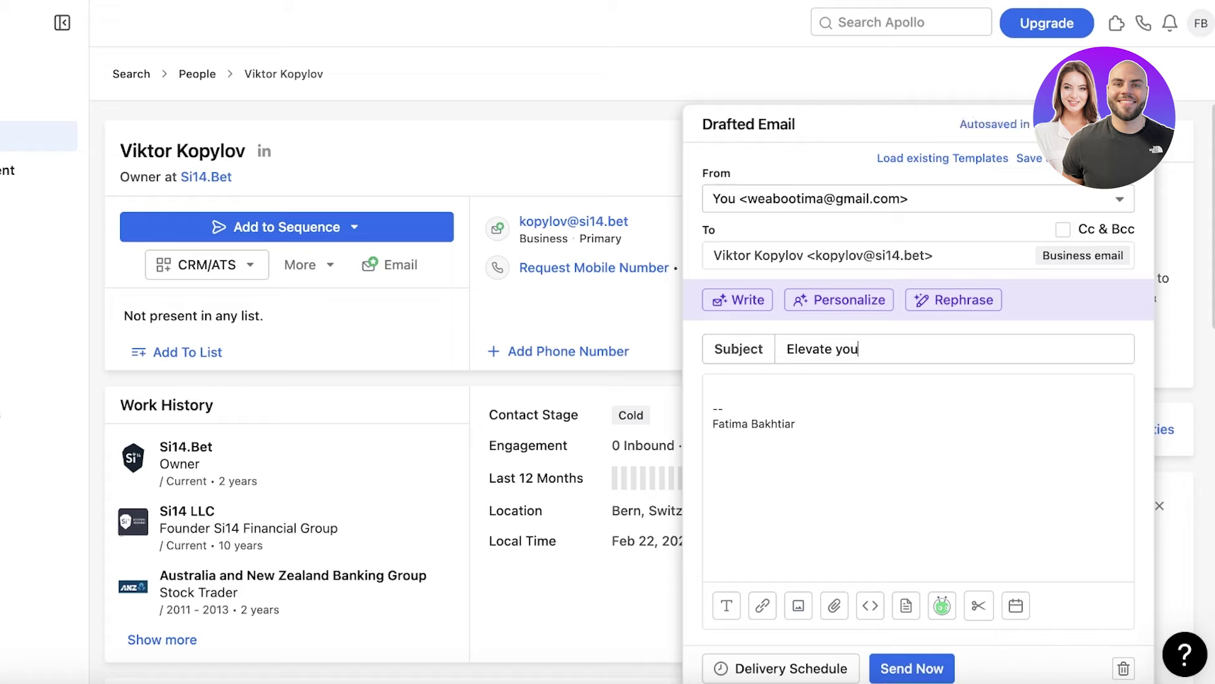
{"action": "type", "text": "google ranking by 10"}
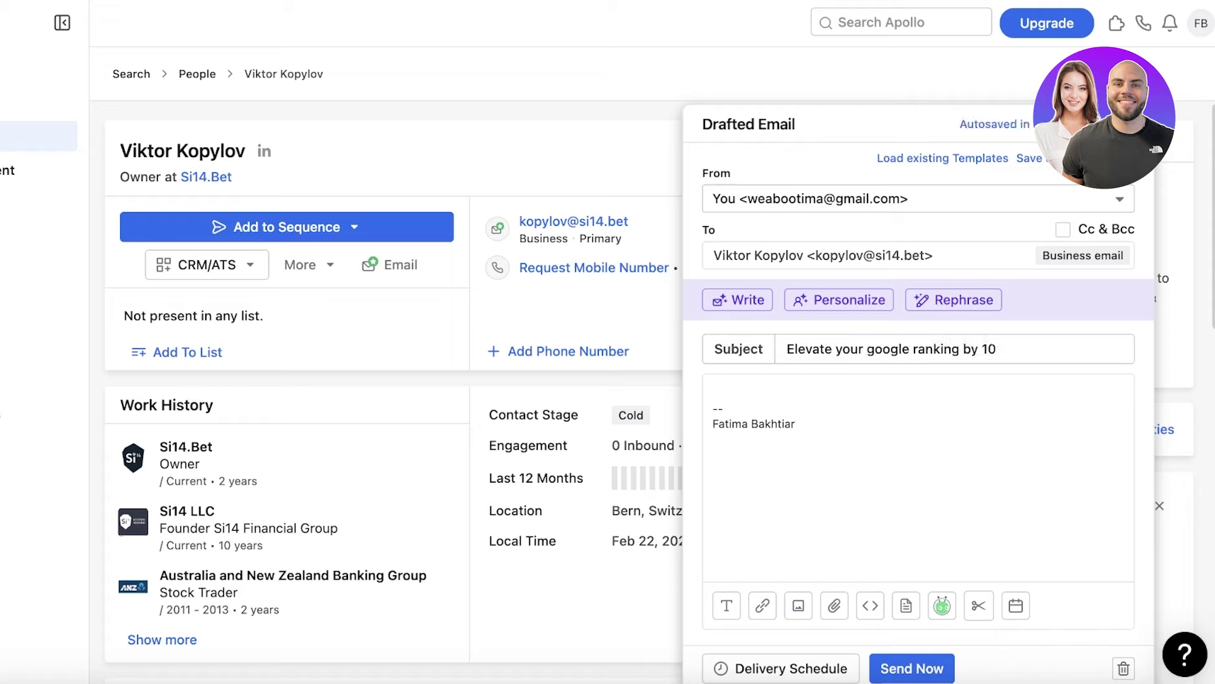
{"action": "key", "text": "BackSpace"}
{"action": "key", "text": "BackSpace"}
{"action": "type", "text": "70"}
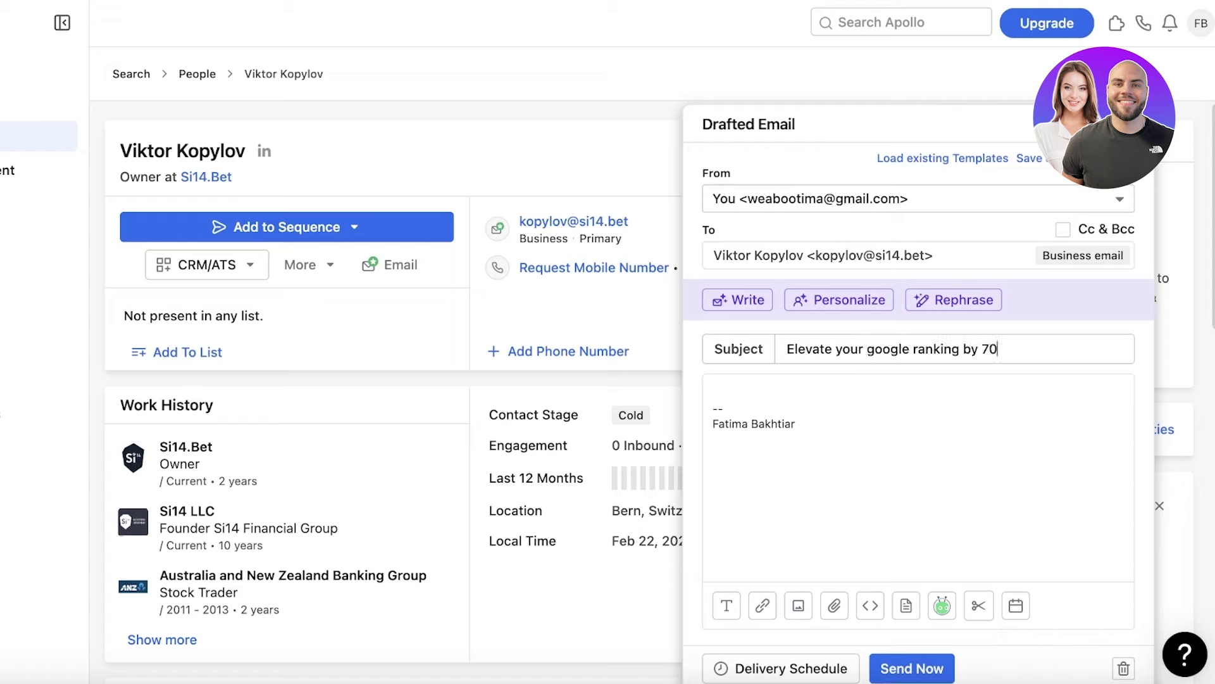
{"action": "type", "text": "%"}
- Start the email body with the greeting "Hey Mr." followed by the contact's first name and a comma
{"action": "key", "text": "Tab"}
{"action": "type", "text": "Hey ....."}
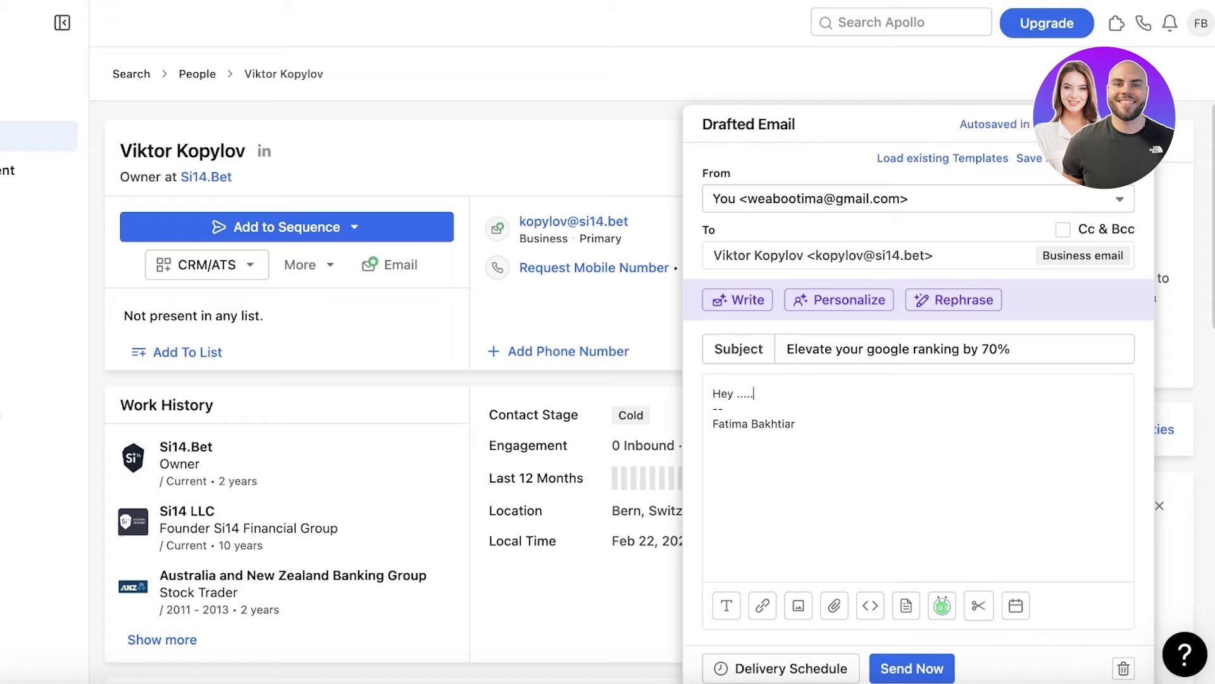
{"action": "key", "text": "BackSpace"}
{"action": "key", "text": "BackSpace"}
{"action": "type", "text": "Mr. Viktor,"}
{"action": "key", "text": "Return"}
- Write the body line "Your business Si14 is a leader in betting and games gowever your" below the greeting
{"action": "type", "text": "Your busine"}
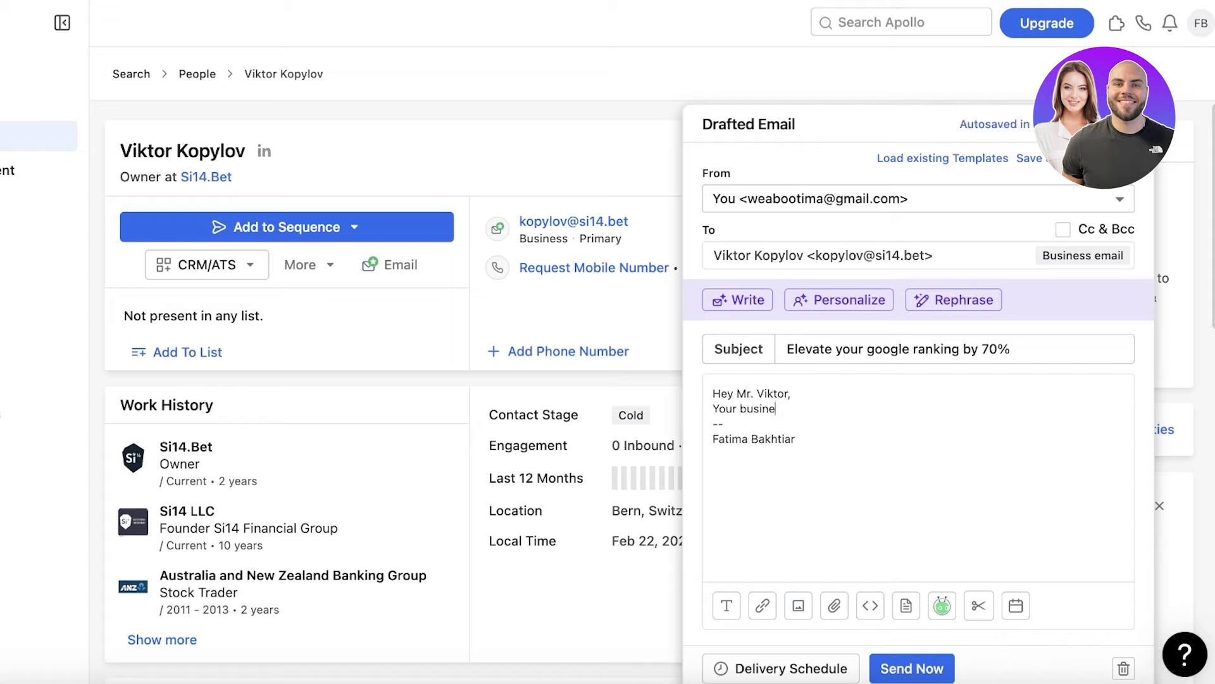
{"action": "type", "text": "ss Si14"}
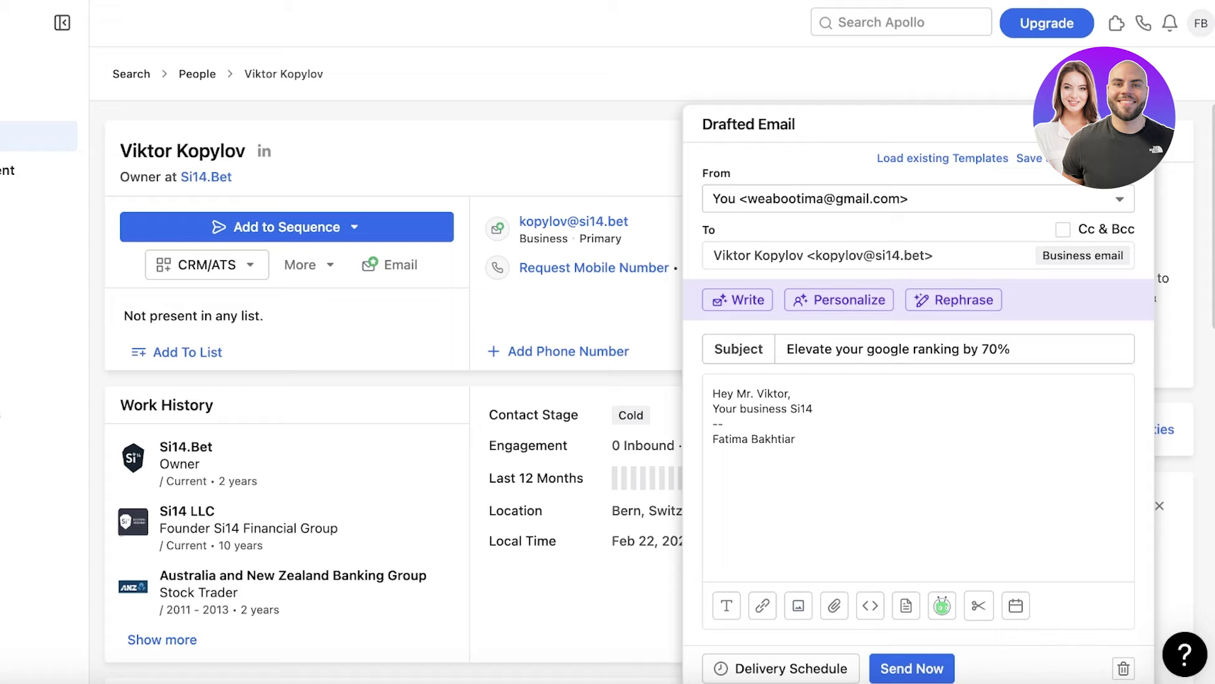
{"action": "type", "text": " is a leader in bet"}
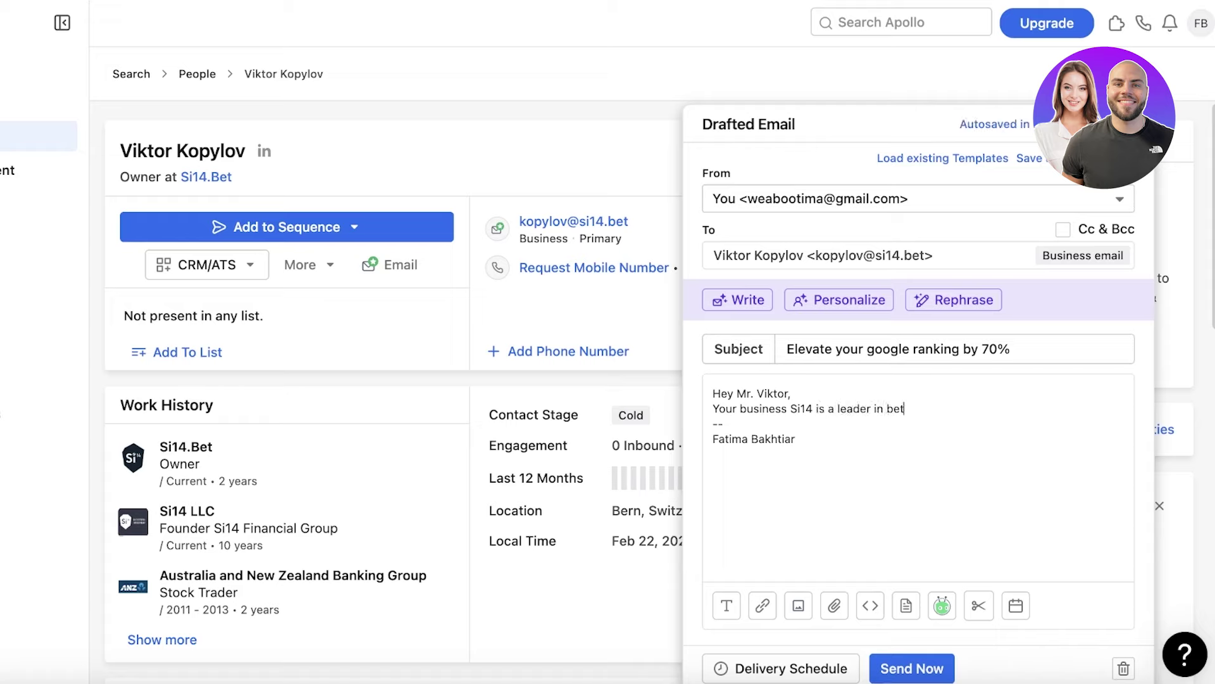
{"action": "type", "text": "ting and games go"}
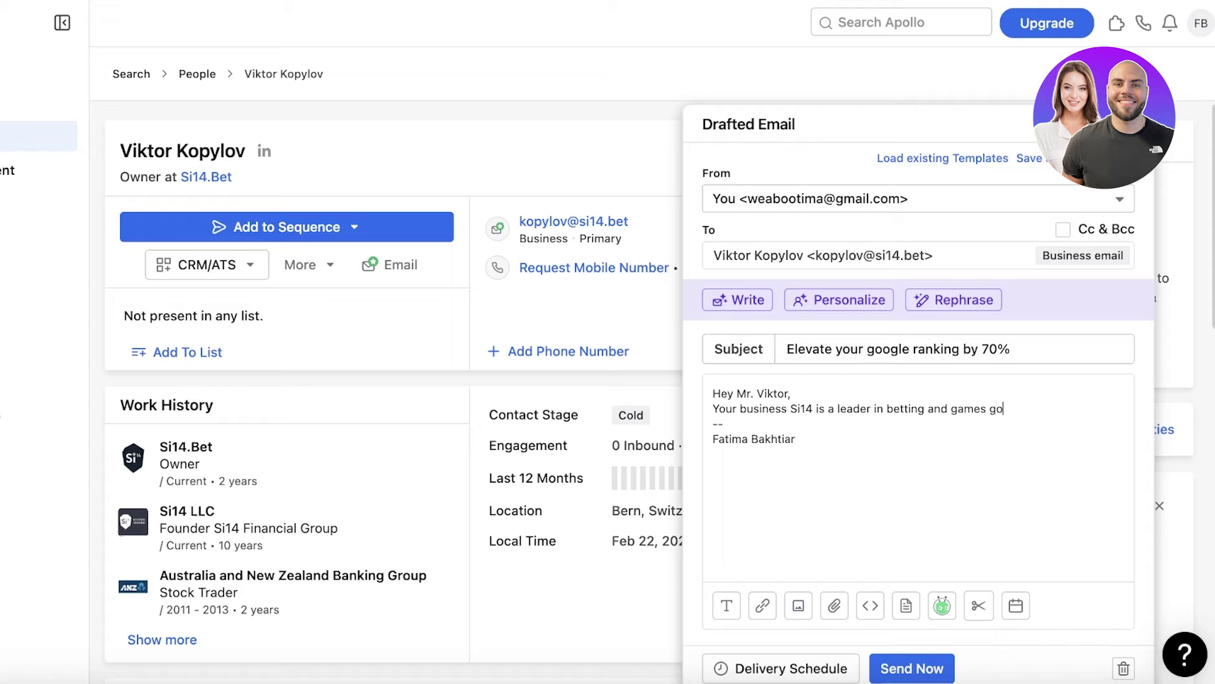
{"action": "type", "text": "wever your"}
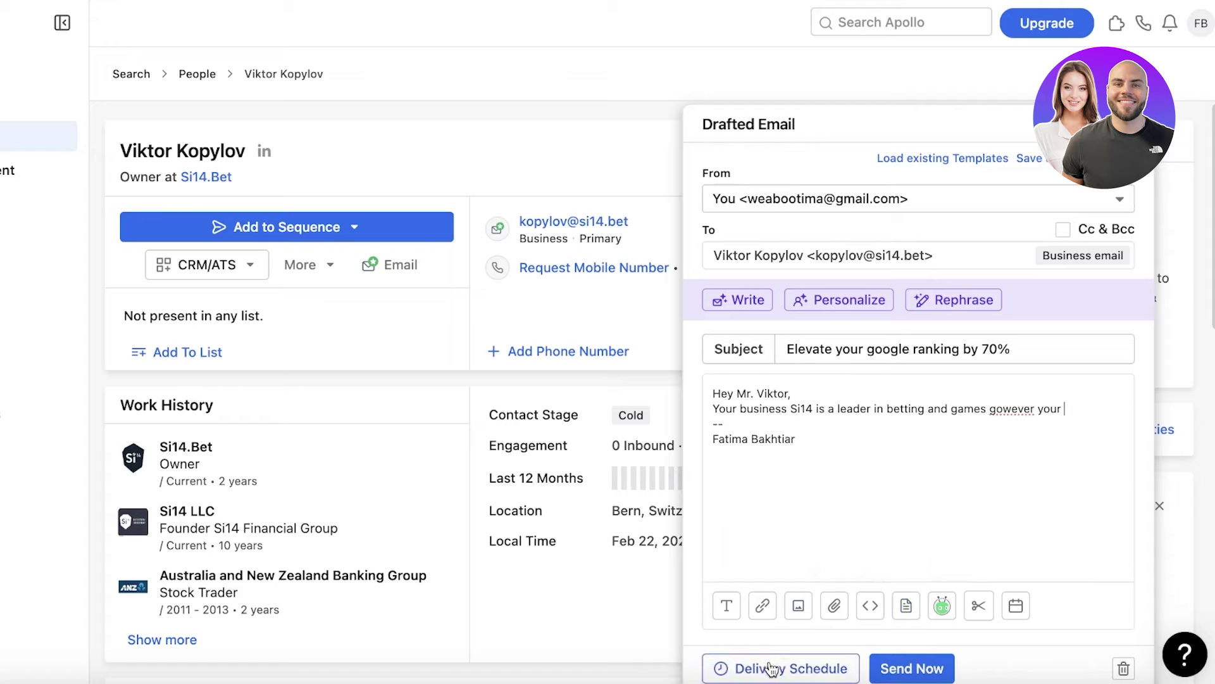
- Try out next business day morning in the email's delivery schedule options and close them without scheduling
{"action": "left_click", "coordinate": [739, 665]}
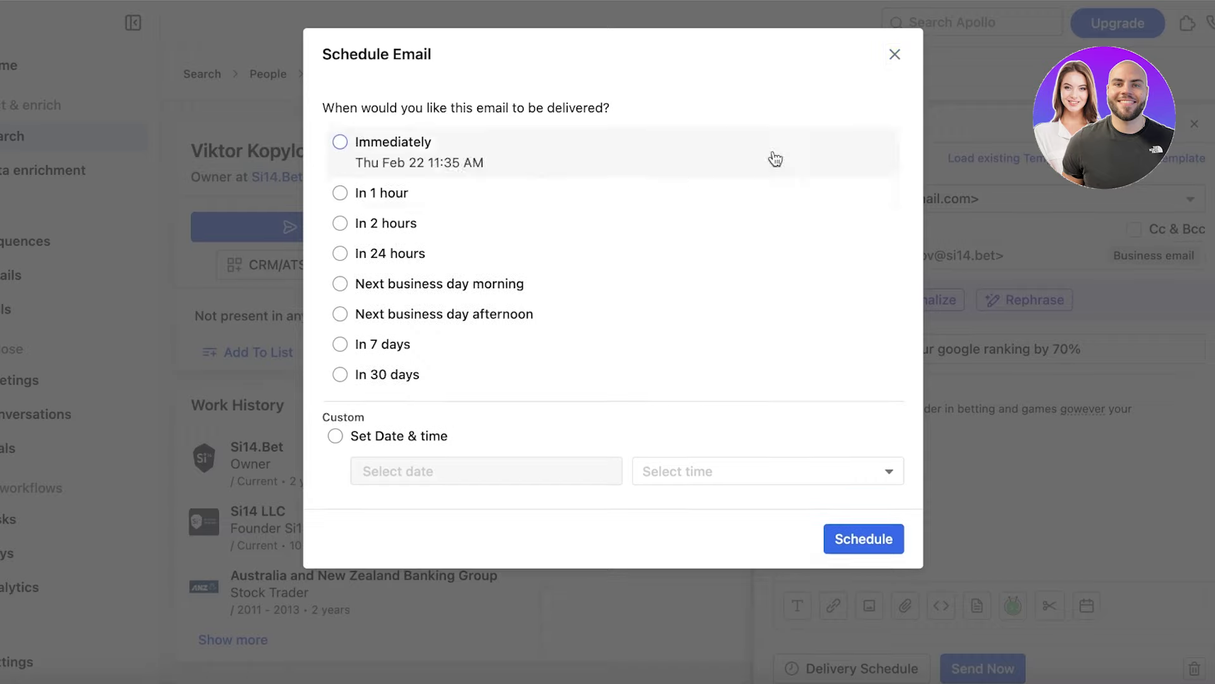
{"action": "left_click", "coordinate": [464, 277]}
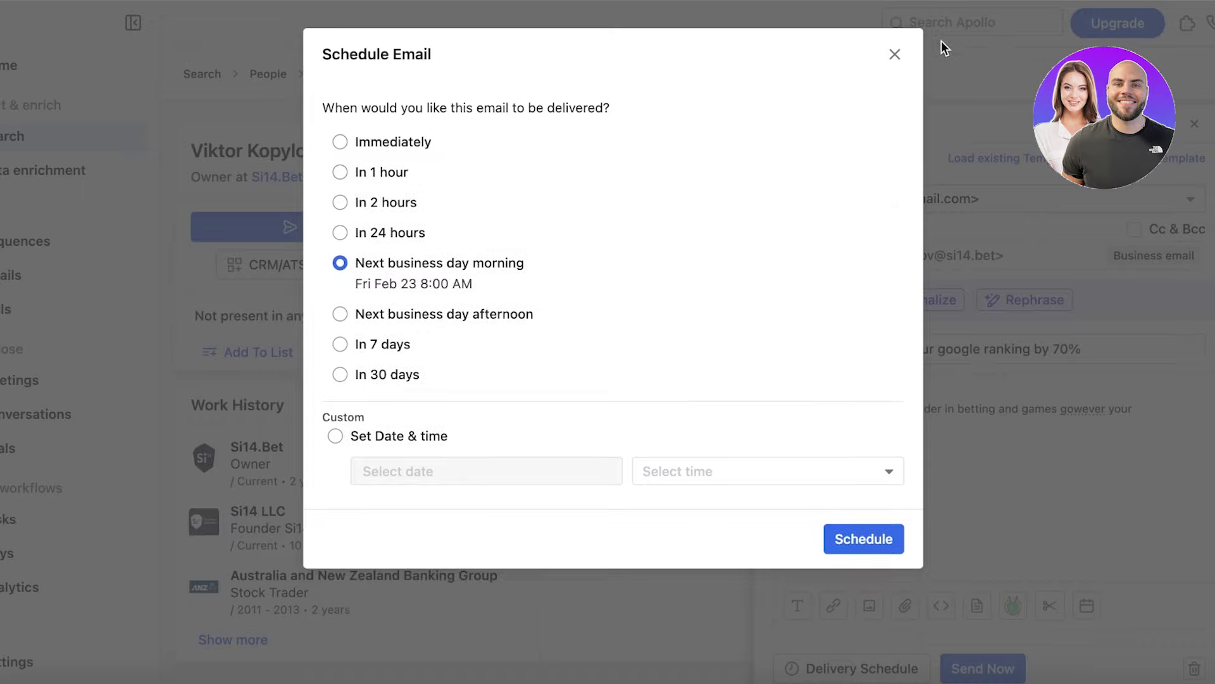
{"action": "left_click", "coordinate": [894, 51]}
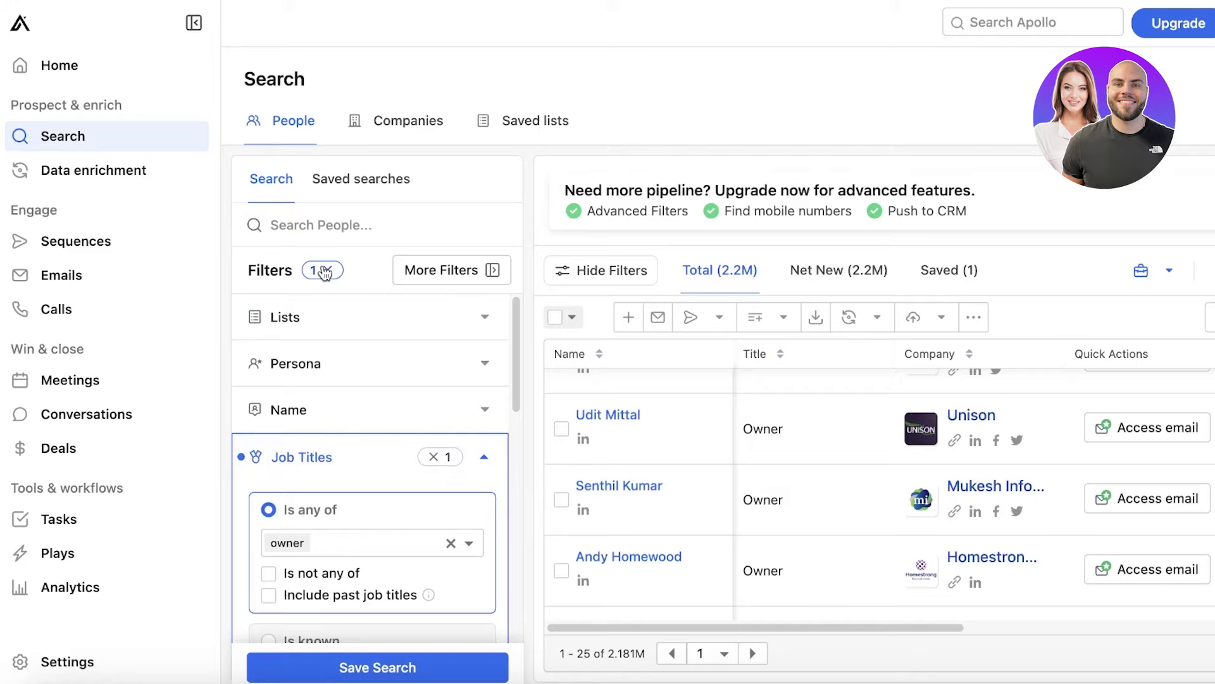
- Clear the active job title filter from the people search and return to the home page
{"action": "left_click", "coordinate": [324, 273]}
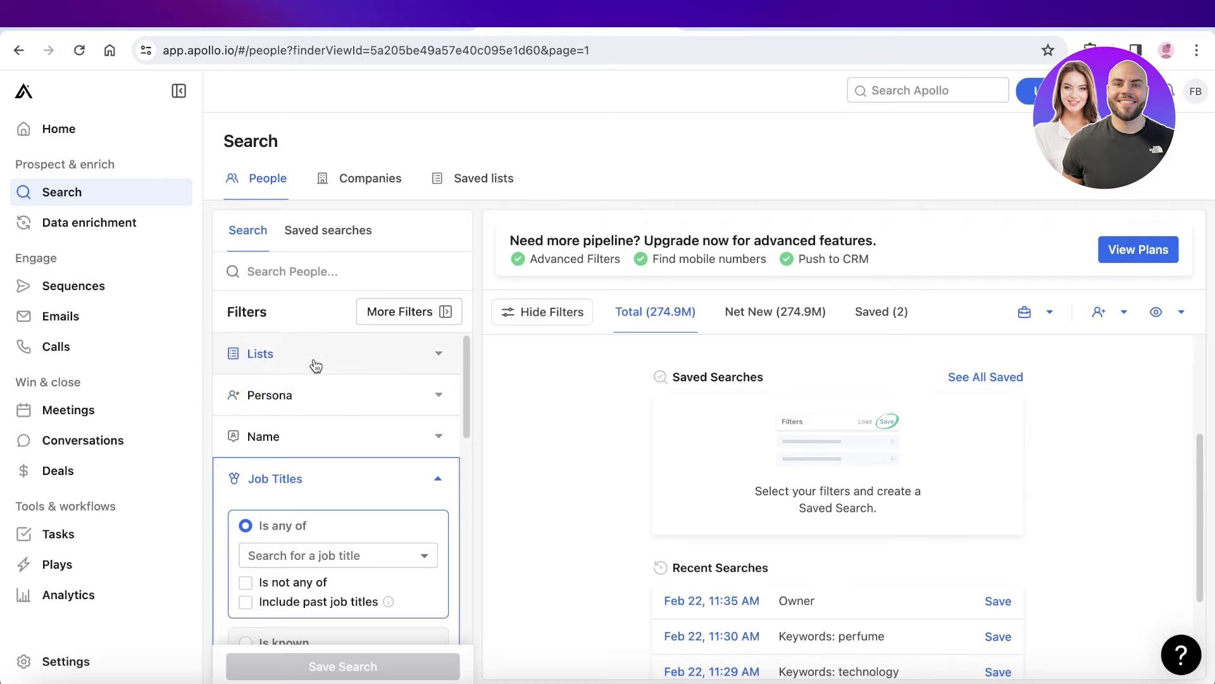
{"action": "left_click", "coordinate": [59, 128]}
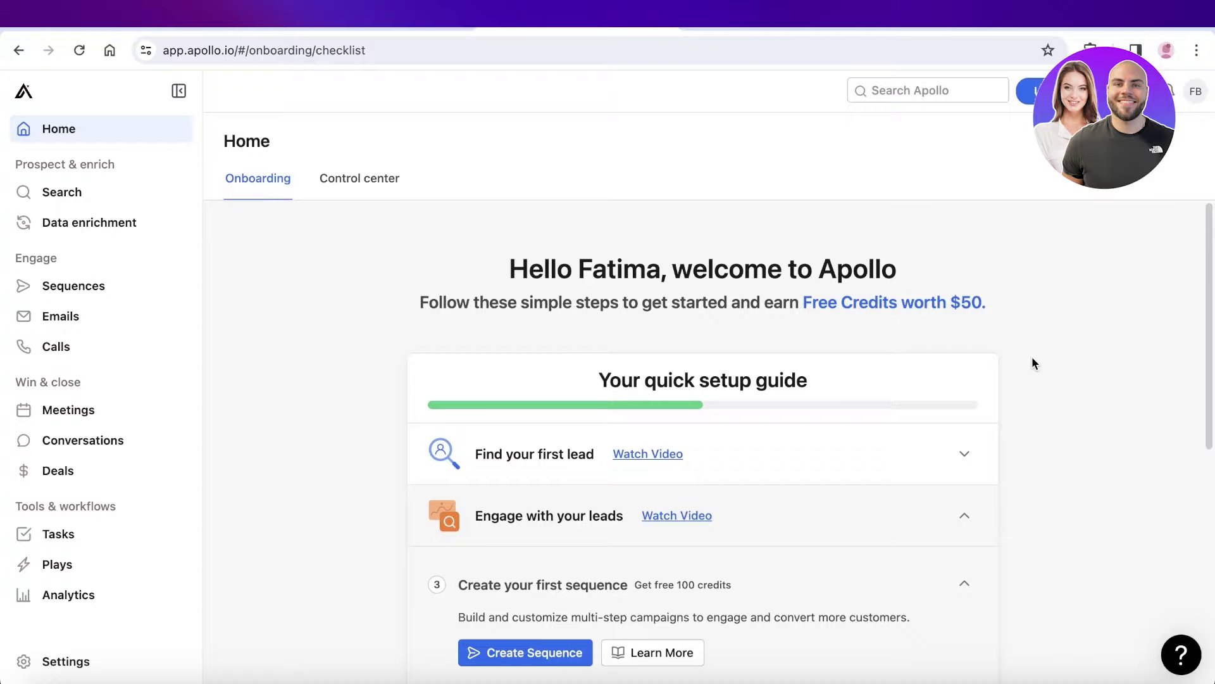